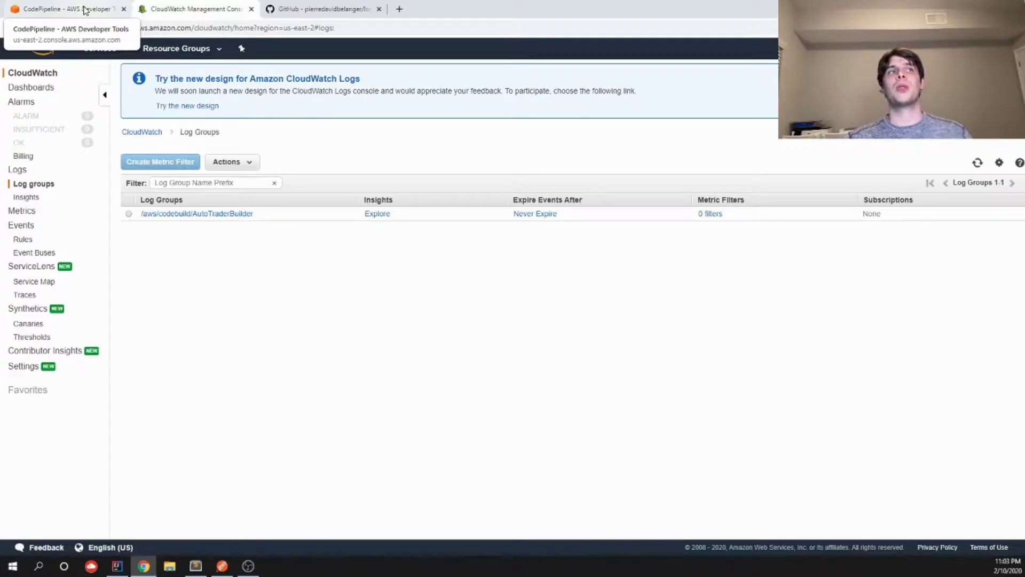
Review the logback-awslogs-appender README on GitHub for the dependencies, the simplest logback.xml configuration and the minimum role policy for CloudWatch Logs
click(86, 10)
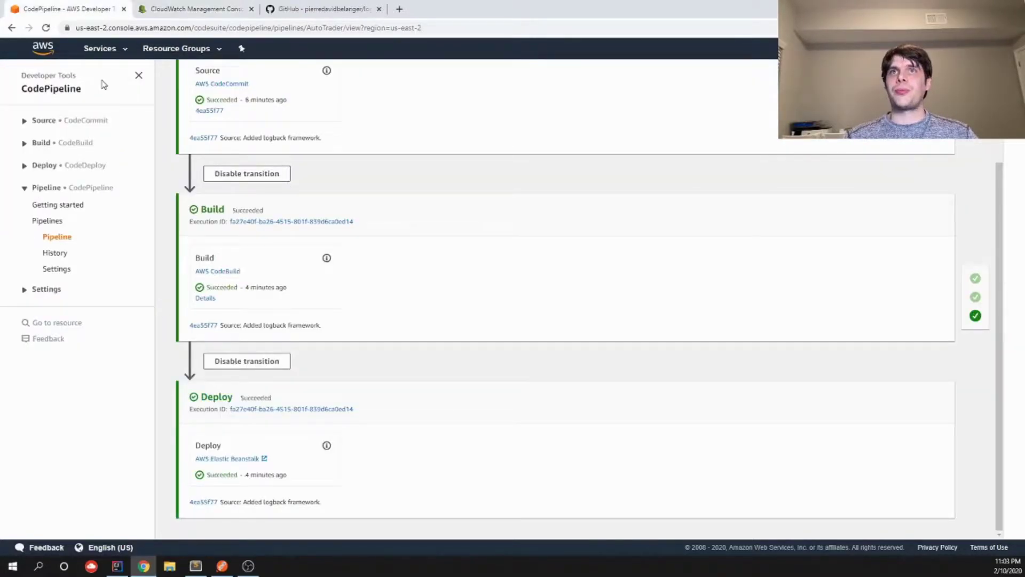
key(ctrl+shift+Tab)
scroll(291, 259, up, 13)
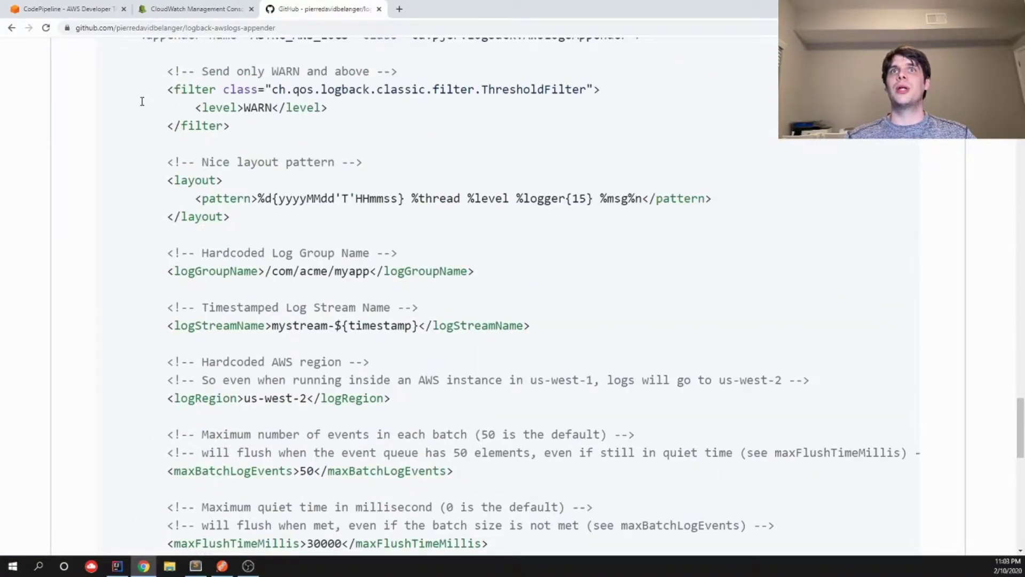
scroll(145, 107, up, 15)
scroll(155, 112, up, 15)
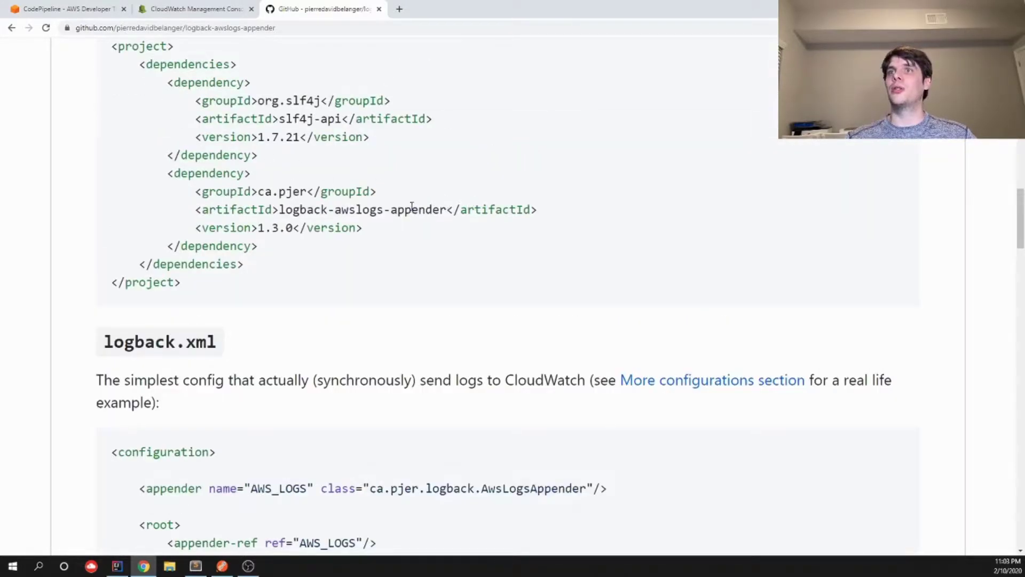
scroll(463, 272, down, 4)
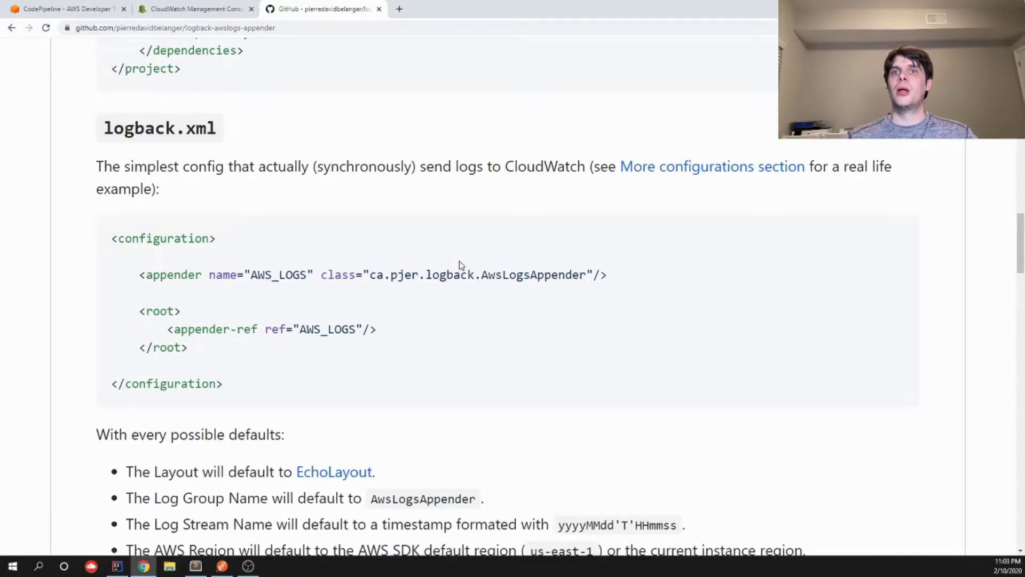
scroll(460, 264, down, 10)
scroll(340, 230, up, 2)
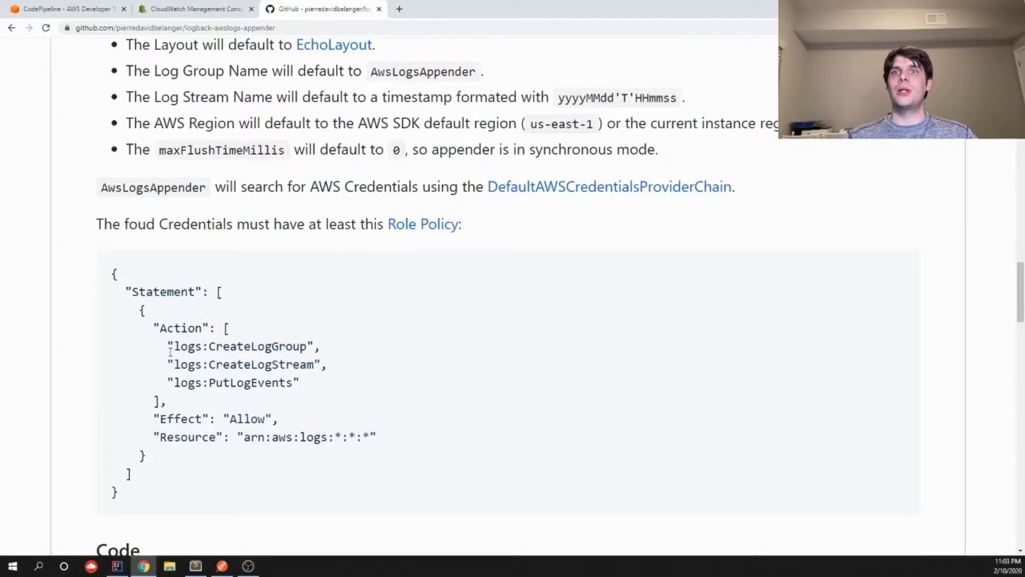
drag(119, 491, 100, 283)
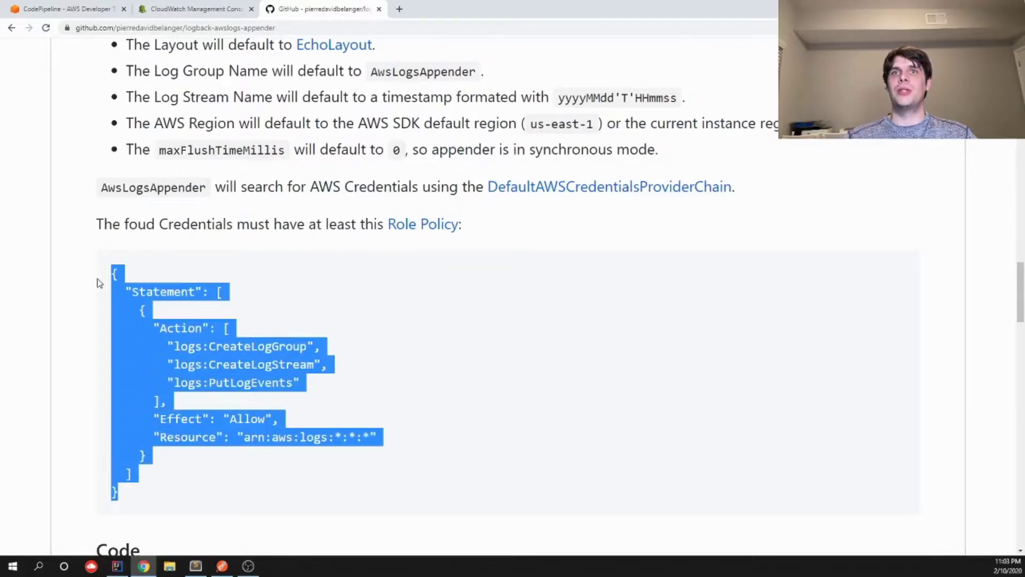
click(390, 375)
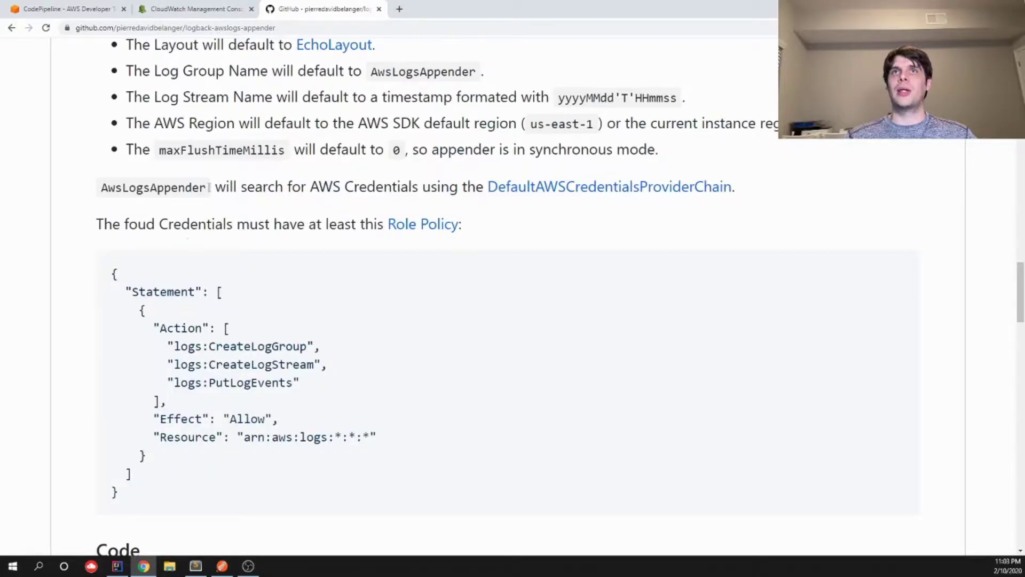
Check the AWS region in the address of the CloudWatch log groups page
click(164, 12)
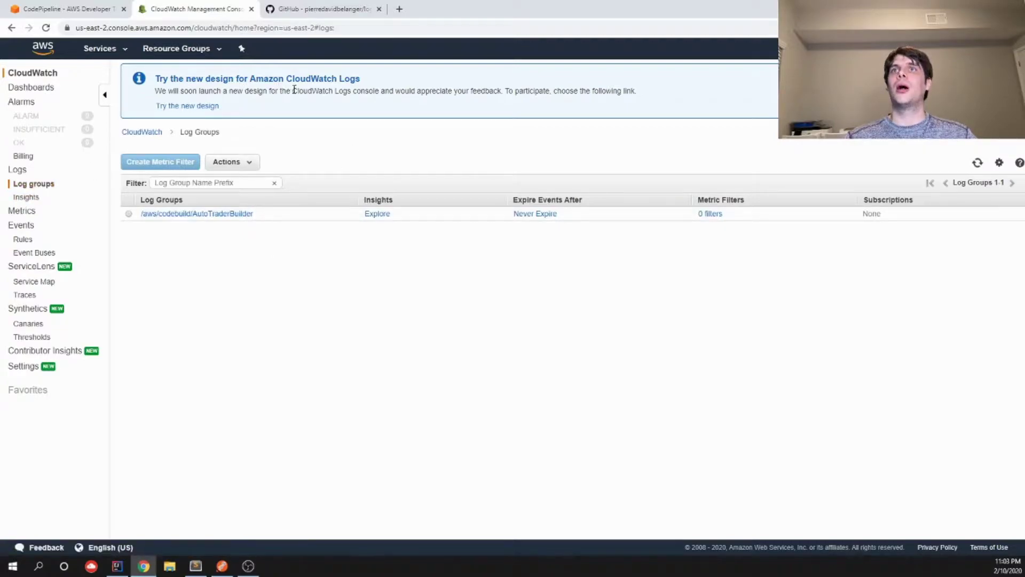
click(309, 31)
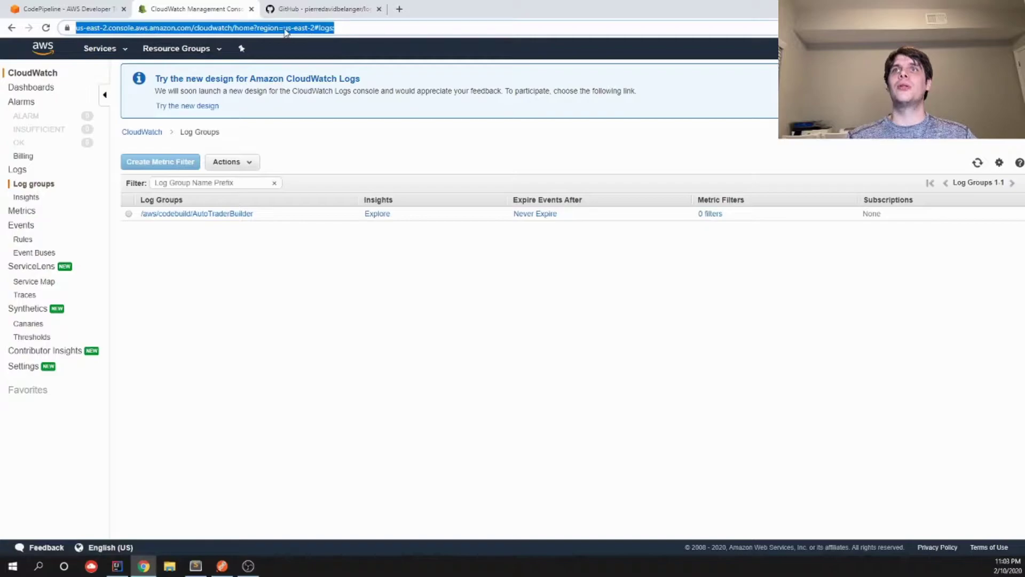
click(285, 27)
double_click(337, 28)
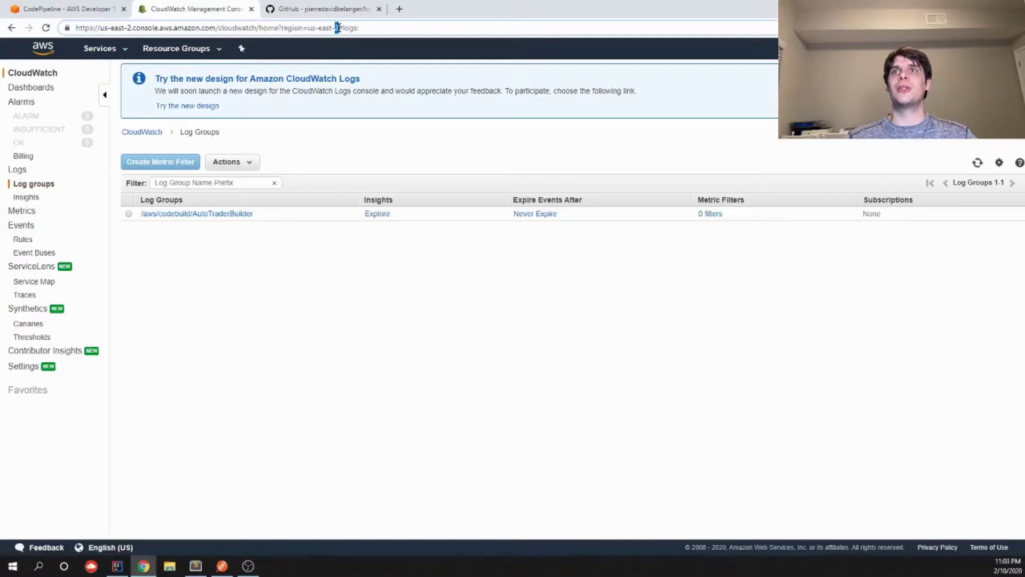
click(336, 45)
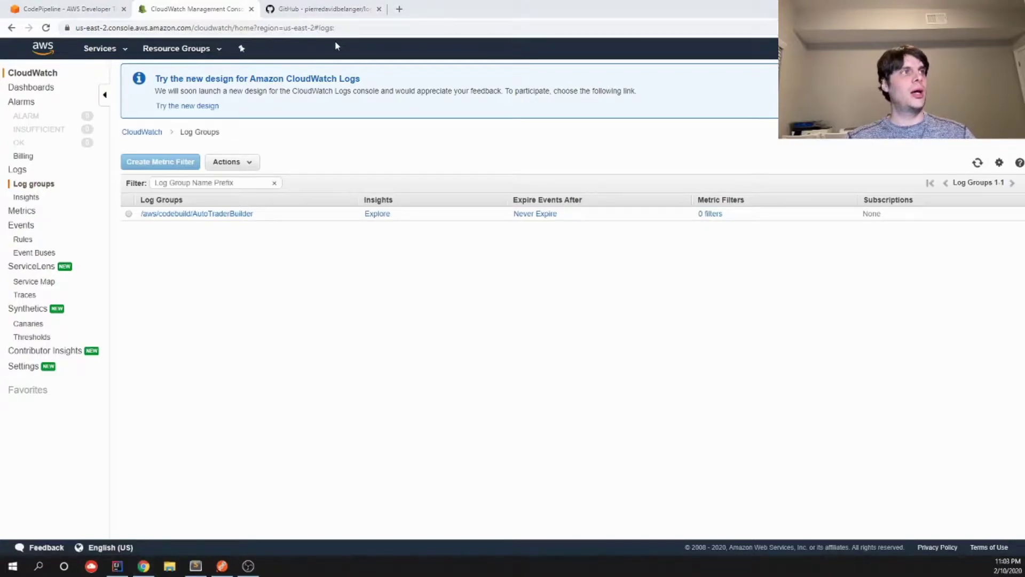
Switch to IntelliJ IDEA and check the logRegion value of the AWS logs appender in logback.xml
key(alt+Tab)
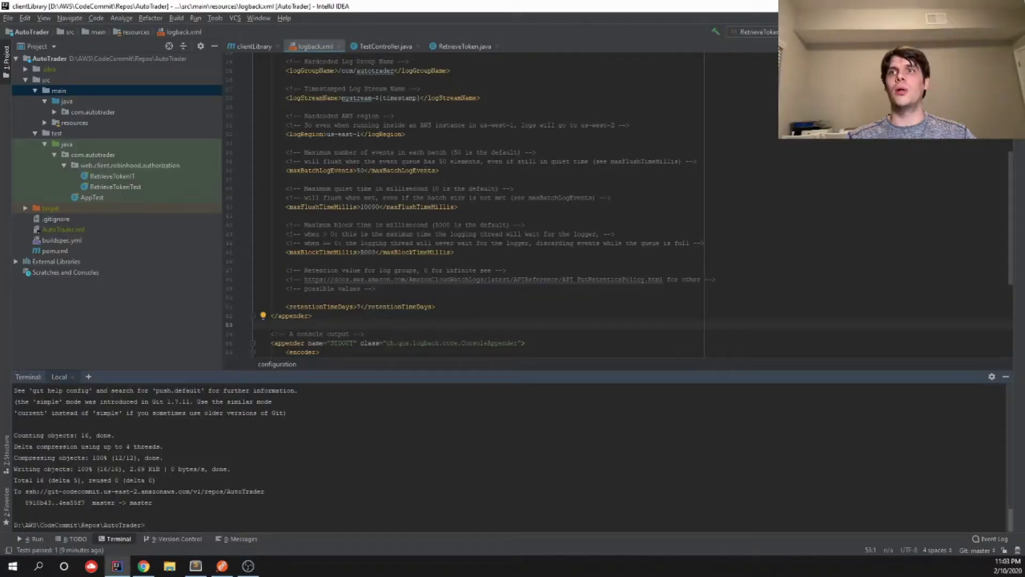
scroll(373, 171, up, 4)
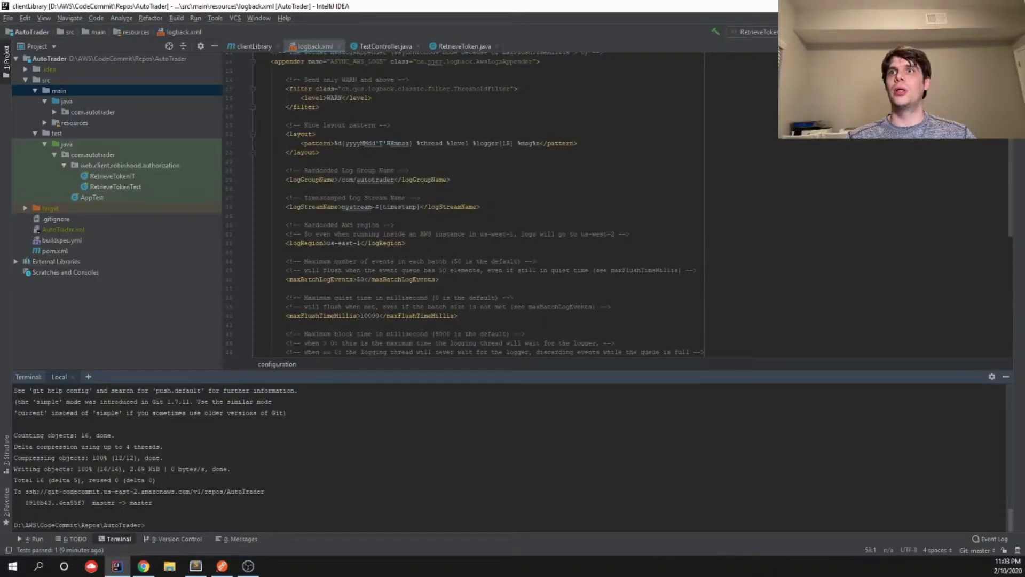
scroll(459, 203, down, 2)
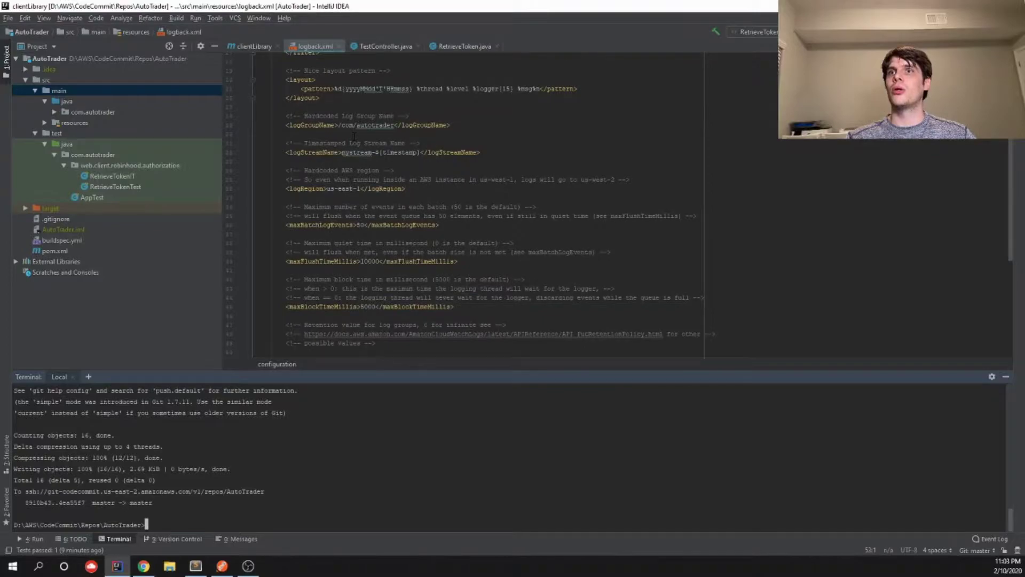
drag(361, 188, 357, 188)
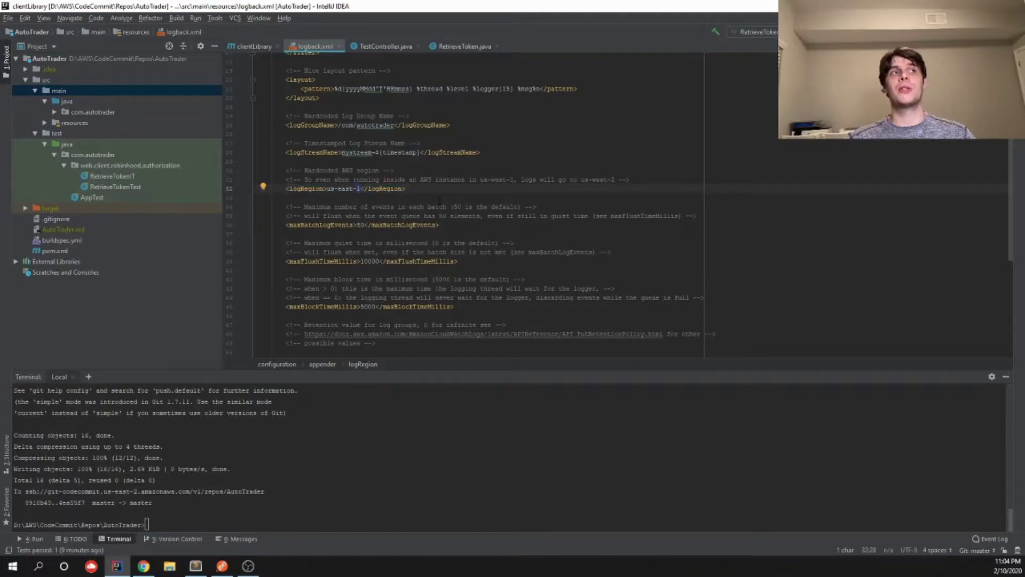
Switch back to the AWS console in Chrome and open the list of running EC2 instances
key(alt+Tab)
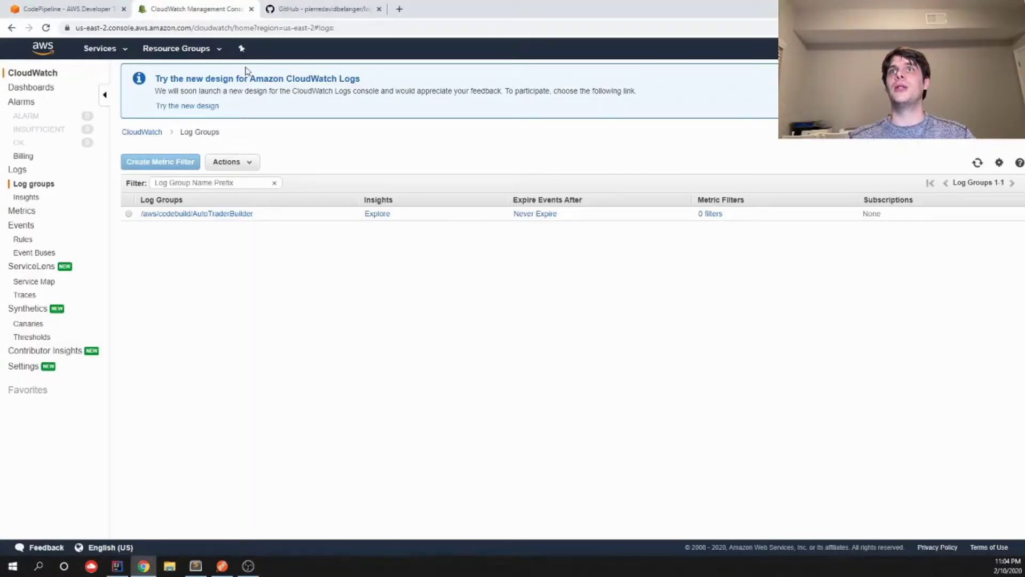
click(77, 10)
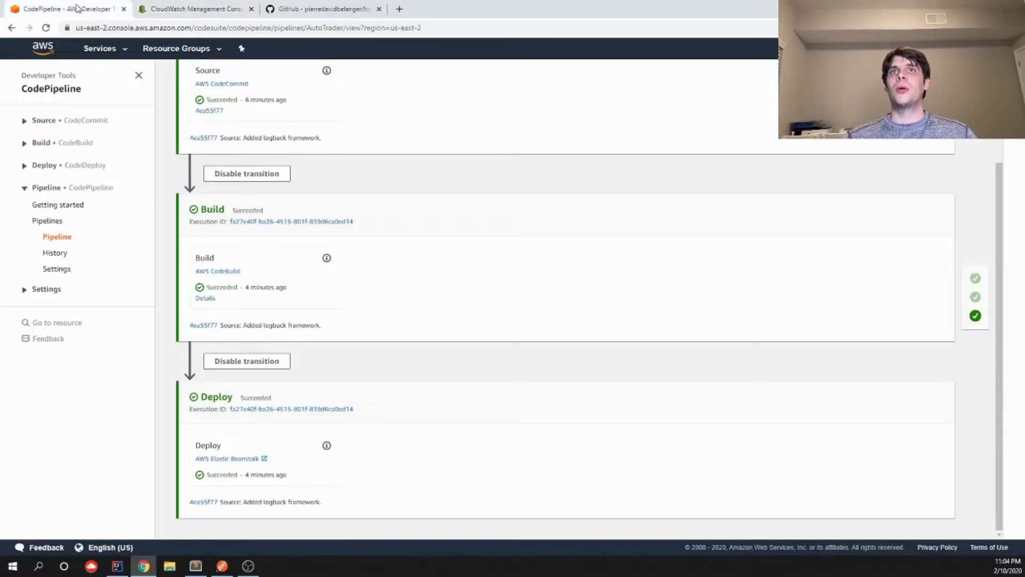
scroll(160, 176, up, 3)
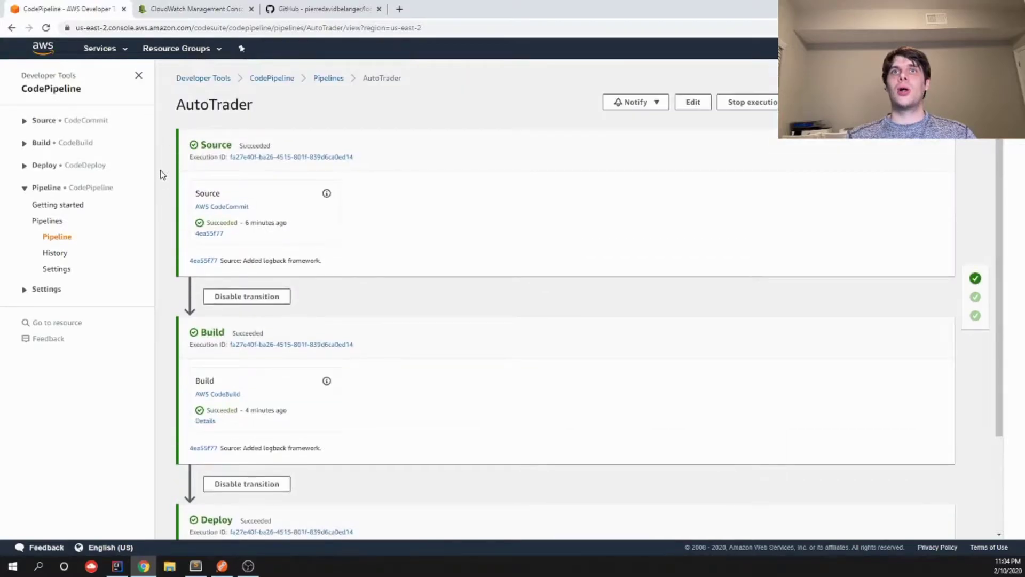
click(137, 76)
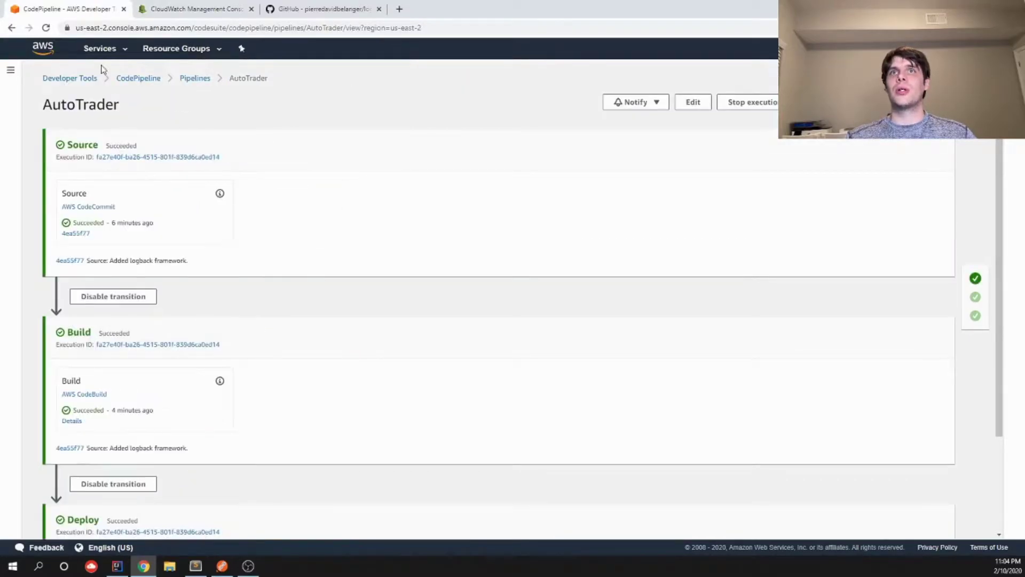
click(100, 49)
click(167, 134)
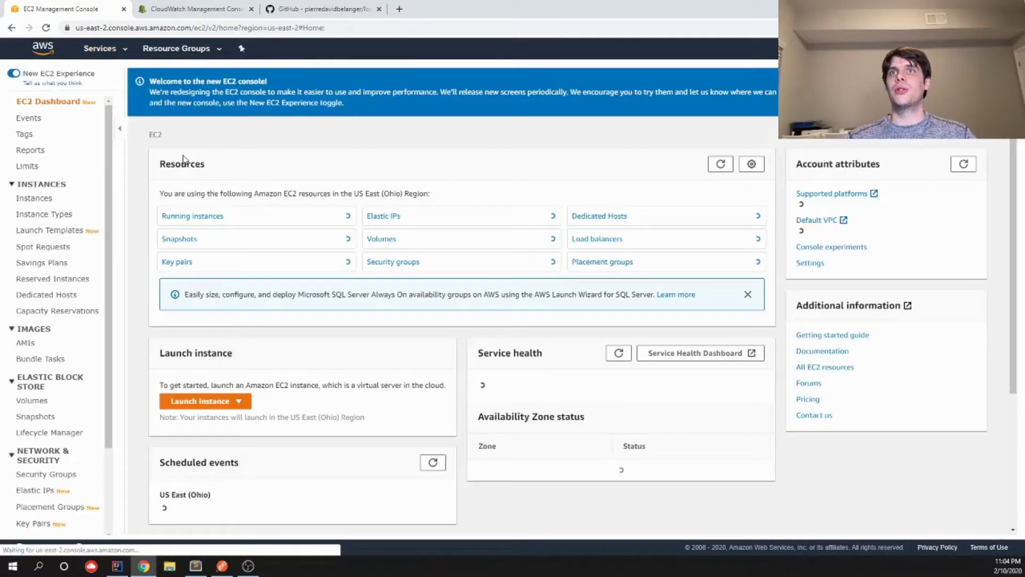
click(218, 218)
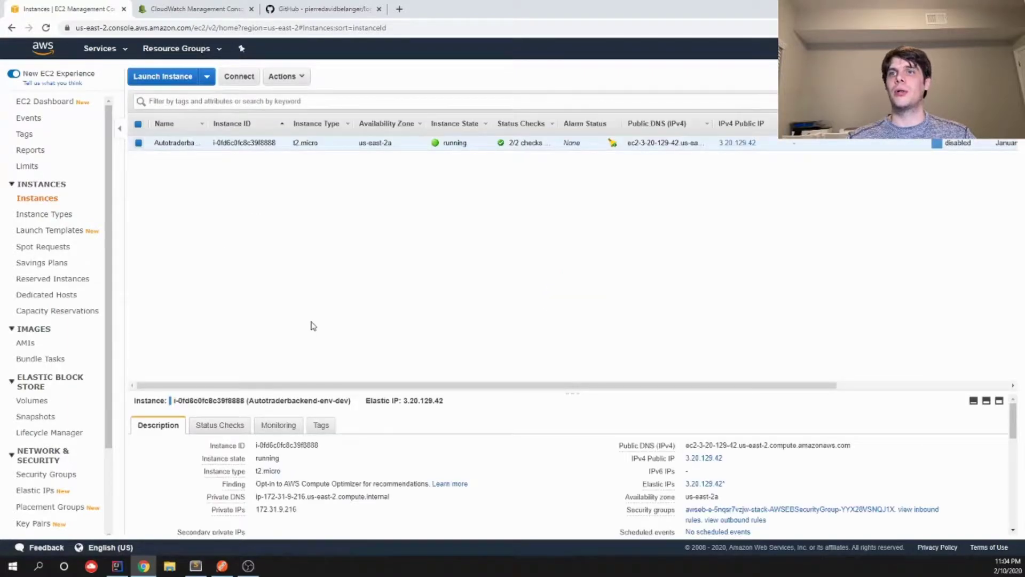
Find the IAM role in the Autotrader backend instance's description and open the aws-elasticbeanstalk-ec2-role summary
scroll(502, 428, down, 2)
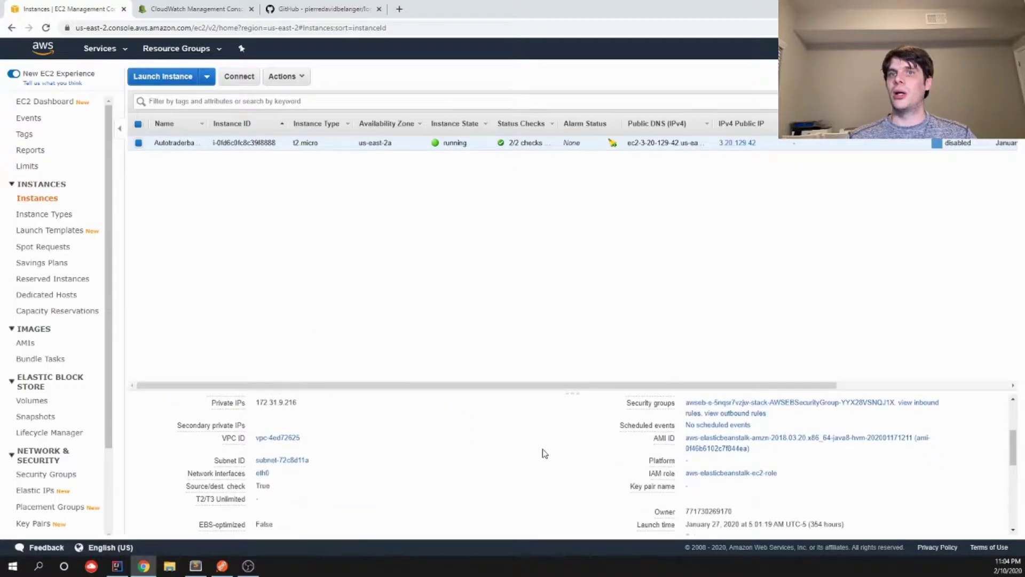
scroll(505, 451, up, 2)
scroll(701, 468, down, 1)
scroll(667, 457, down, 1)
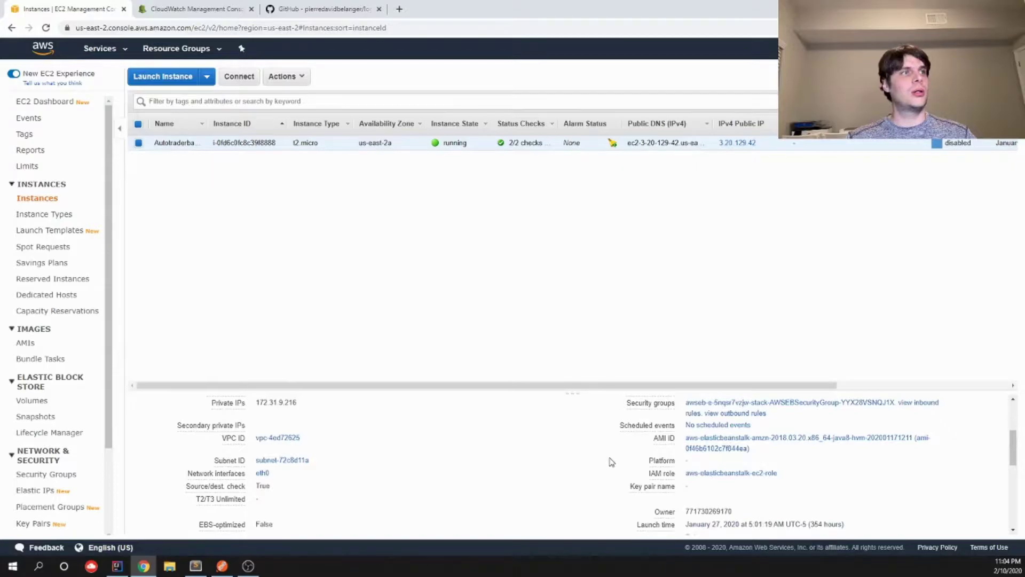
key(ctrl+plus)
key(ctrl+plus)
key(ctrl+plus)
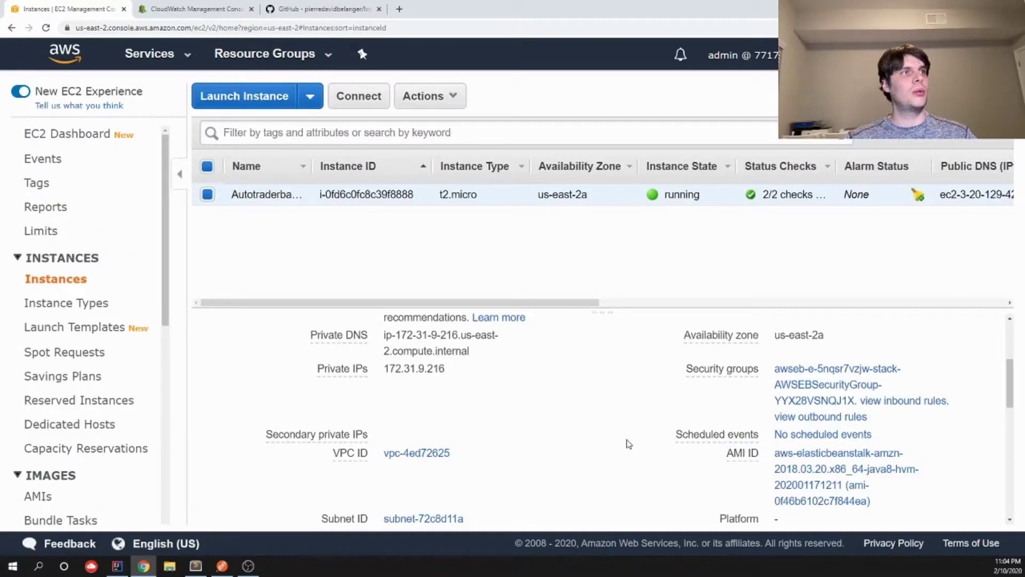
scroll(631, 443, down, 3)
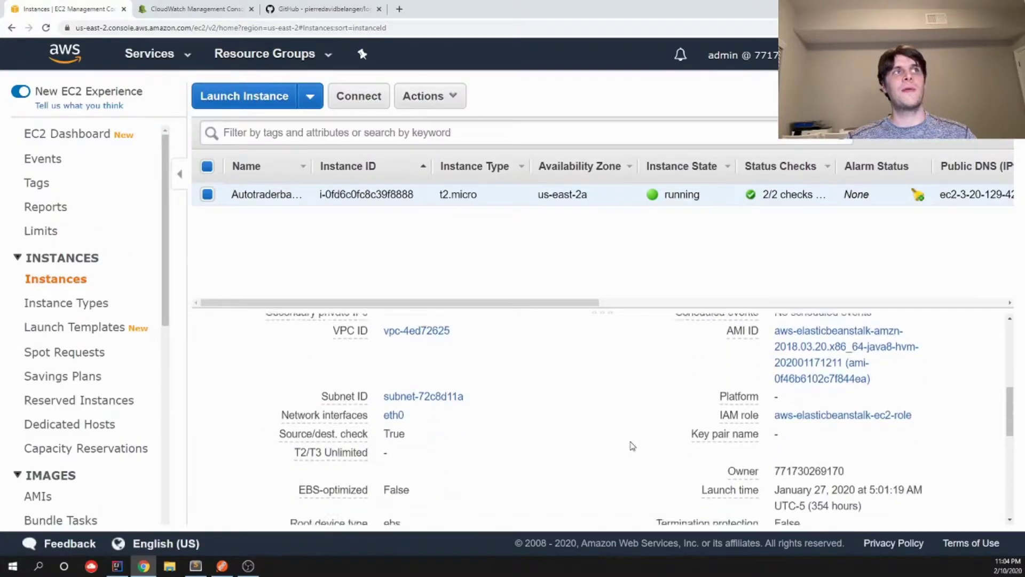
scroll(631, 443, down, 4)
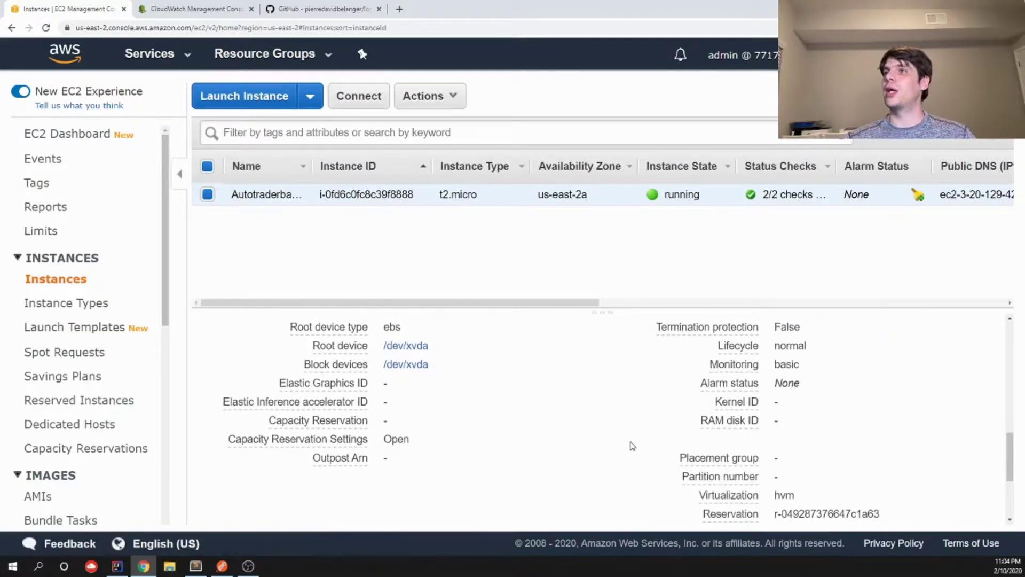
scroll(619, 422, up, 5)
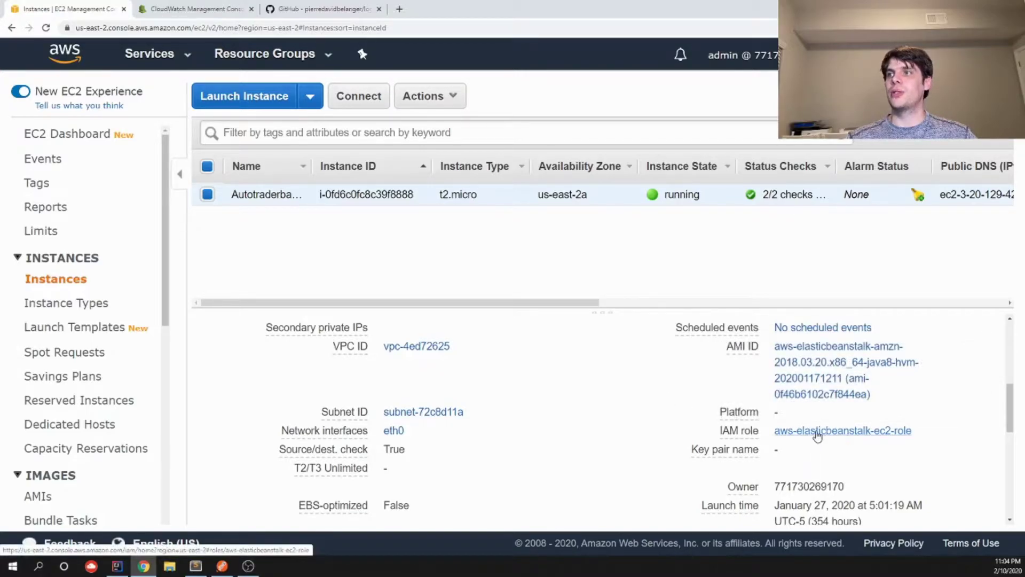
click(817, 432)
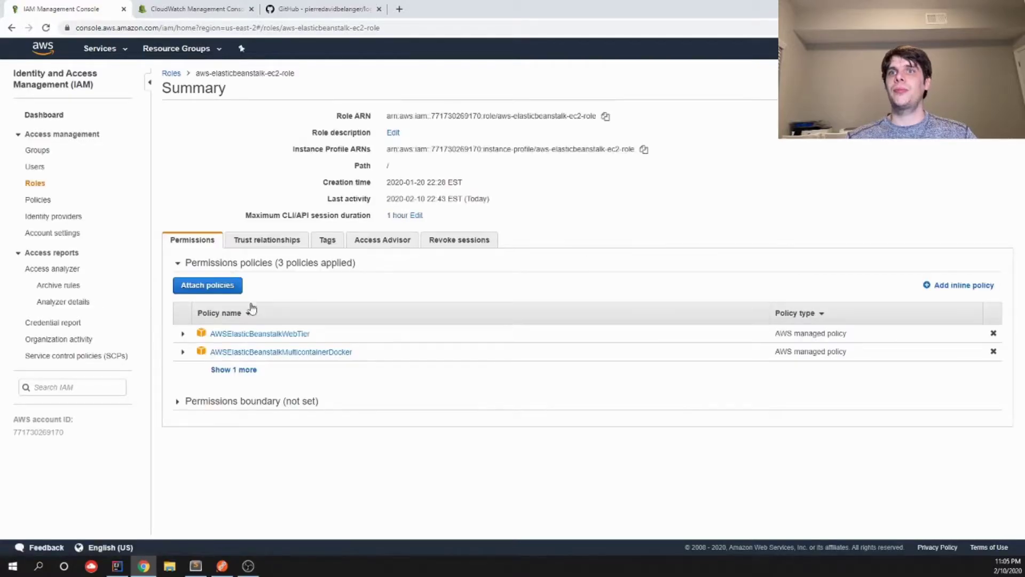
Show all policies attached to the role and examine the AWSElasticBeanstalkWorkerTier policy summary for CloudWatch Logs access
click(249, 371)
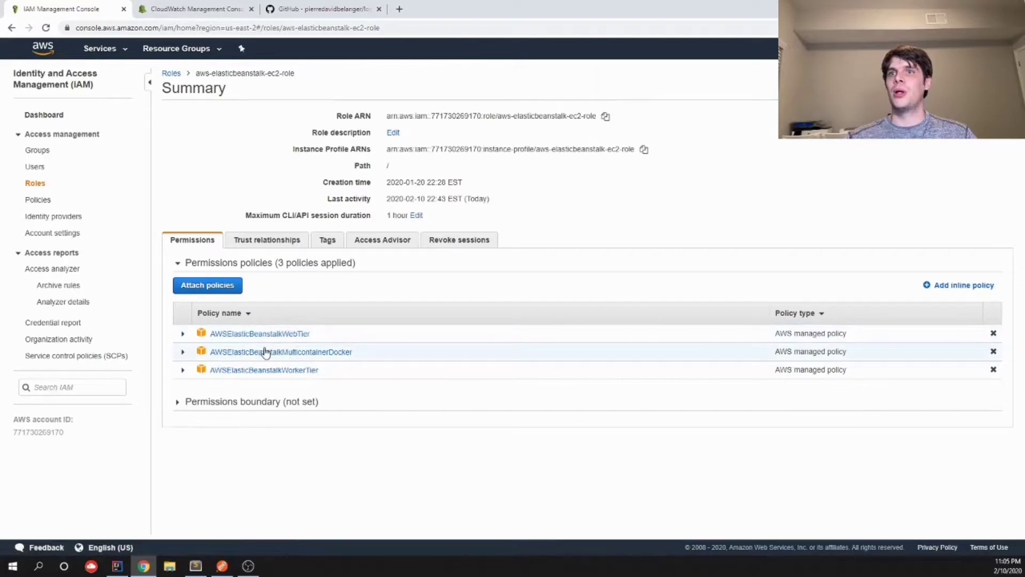
click(183, 371)
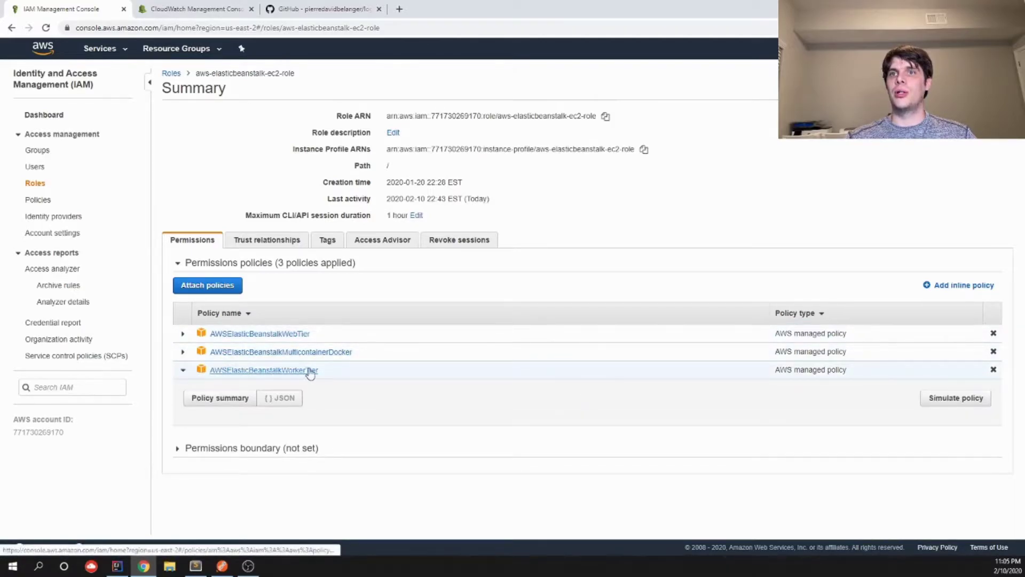
scroll(353, 387, down, 2)
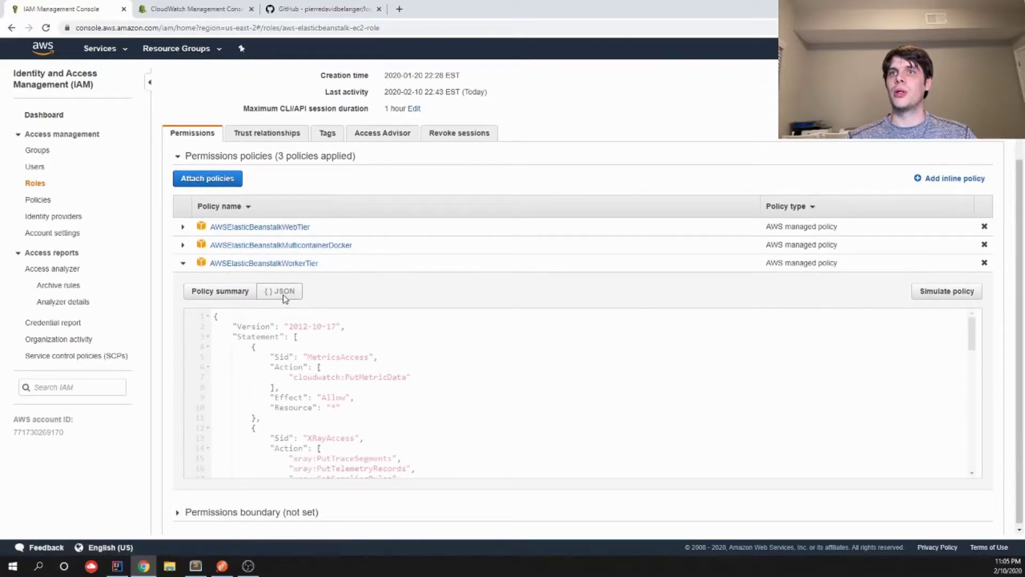
click(217, 294)
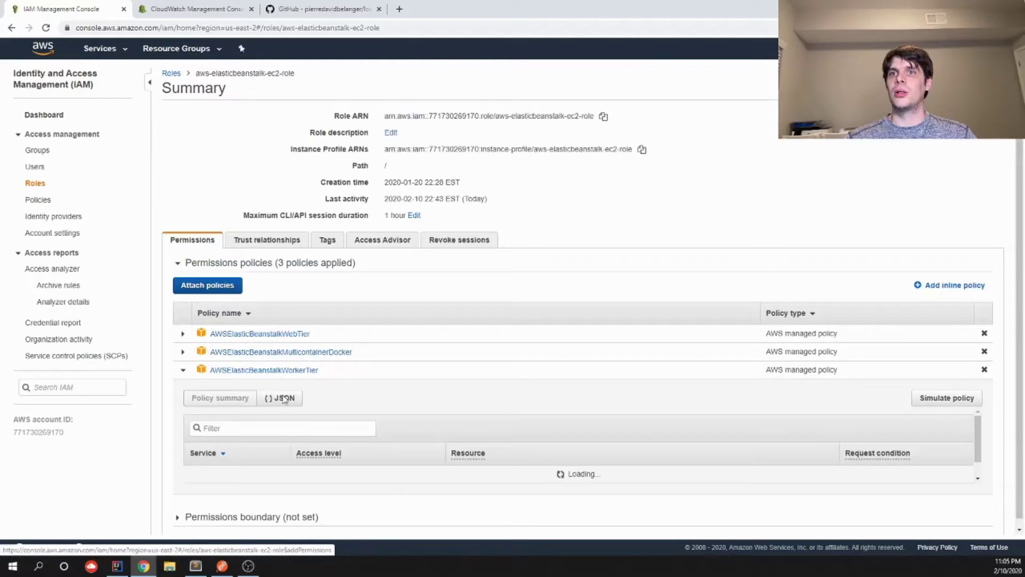
scroll(328, 422, down, 2)
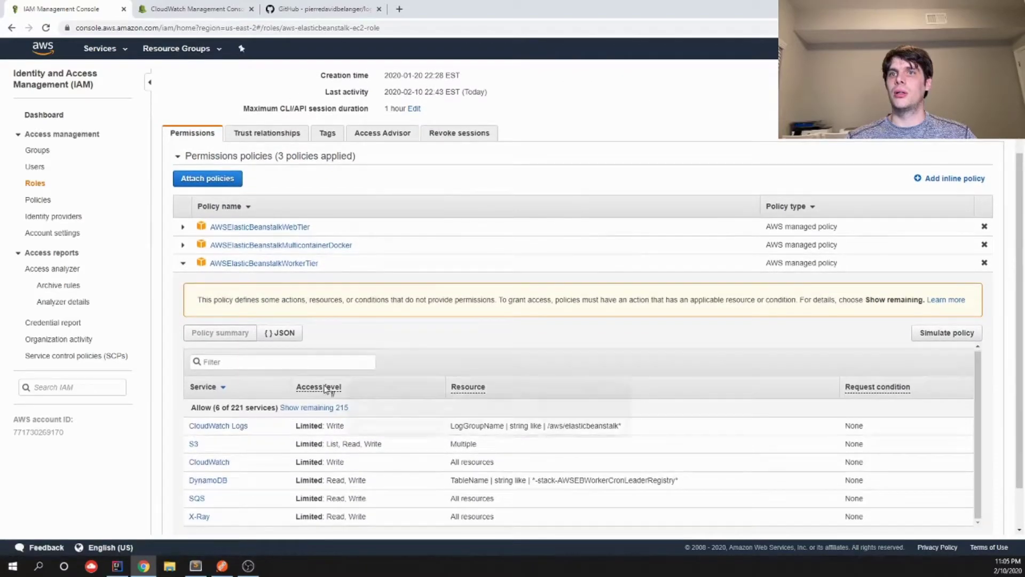
scroll(299, 456, down, 1)
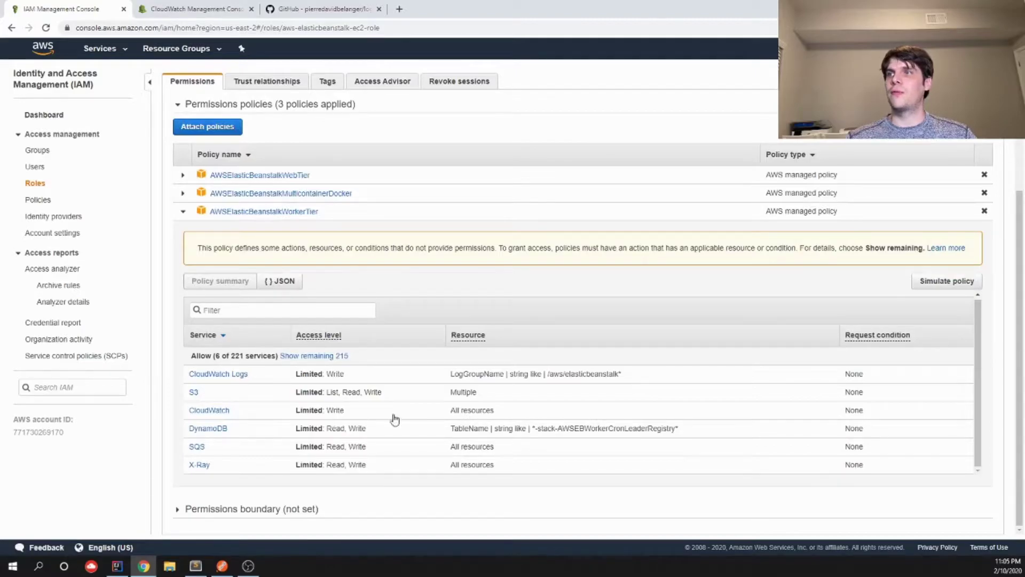
Examine the JSON definition of the AWSElasticBeanstalkWorkerTier policy for its allowed actions and resources
click(276, 283)
scroll(373, 396, down, 3)
scroll(373, 395, down, 6)
scroll(411, 391, down, 6)
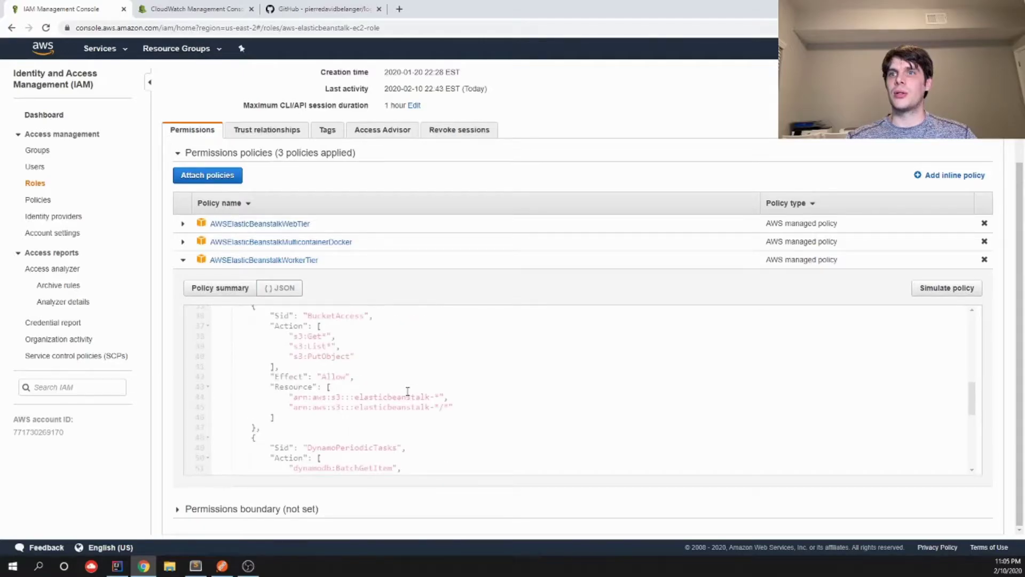
Compare the CloudWatchLogsAccess actions and log-group resource in the policy JSON with the log group name in logback.xml in IntelliJ IDEA
scroll(401, 387, down, 3)
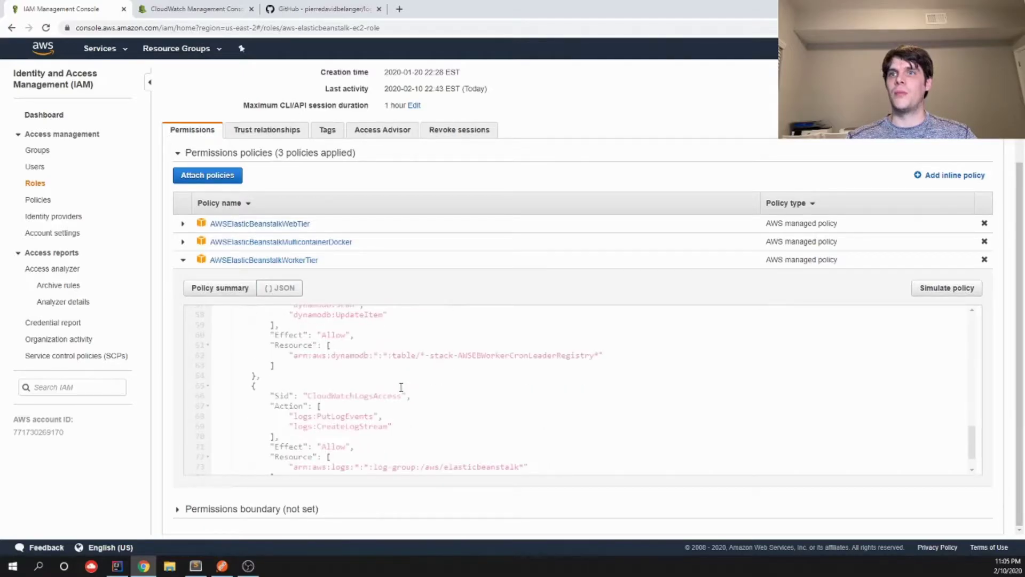
scroll(401, 387, down, 1)
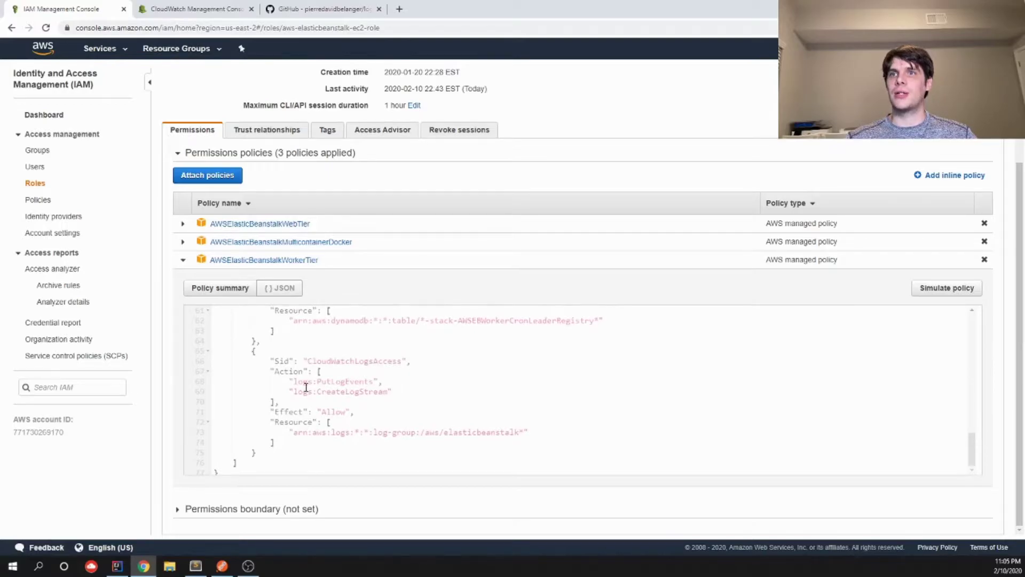
drag(319, 381, 387, 393)
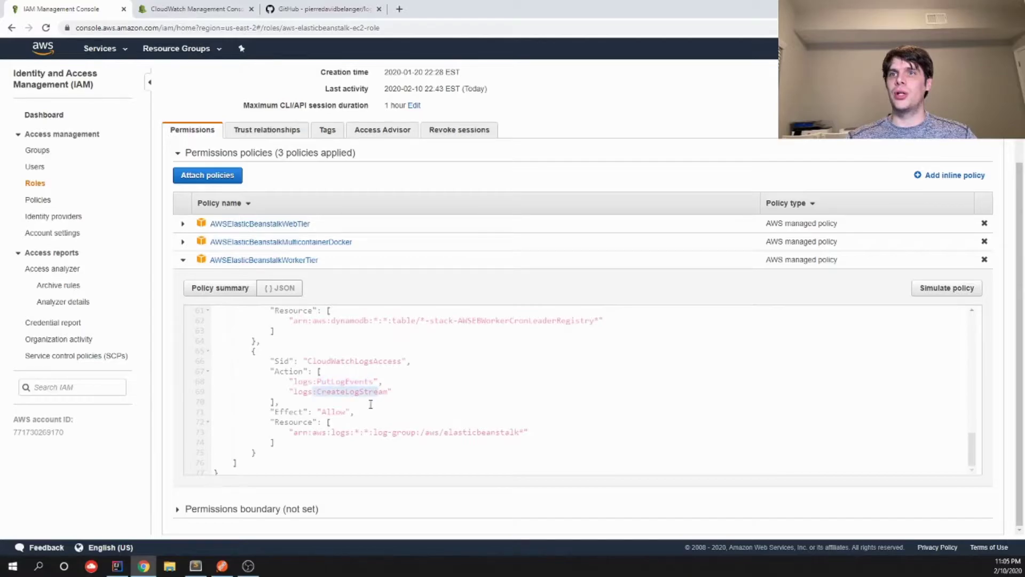
drag(373, 433, 520, 432)
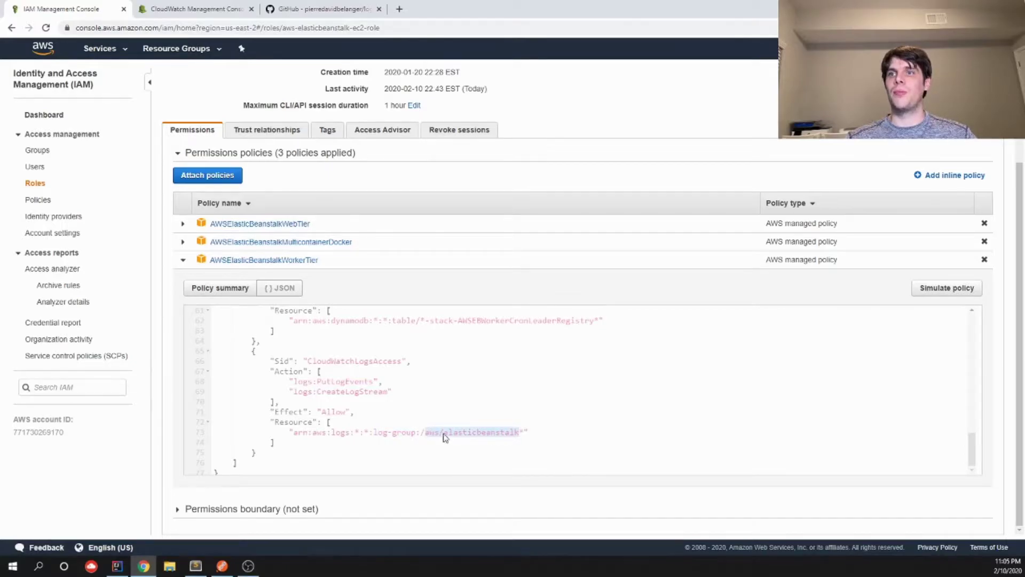
key(alt+Tab)
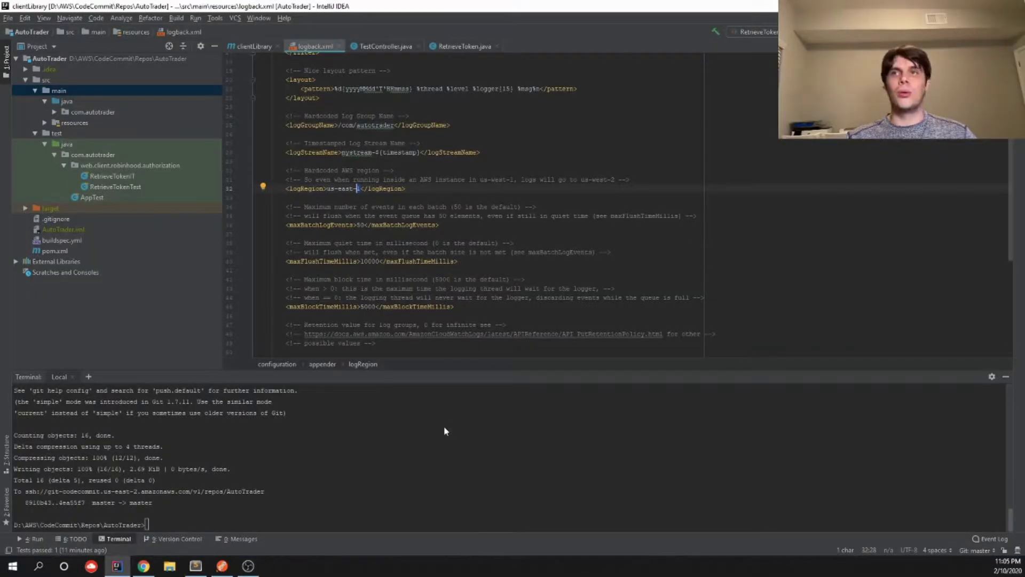
click(367, 134)
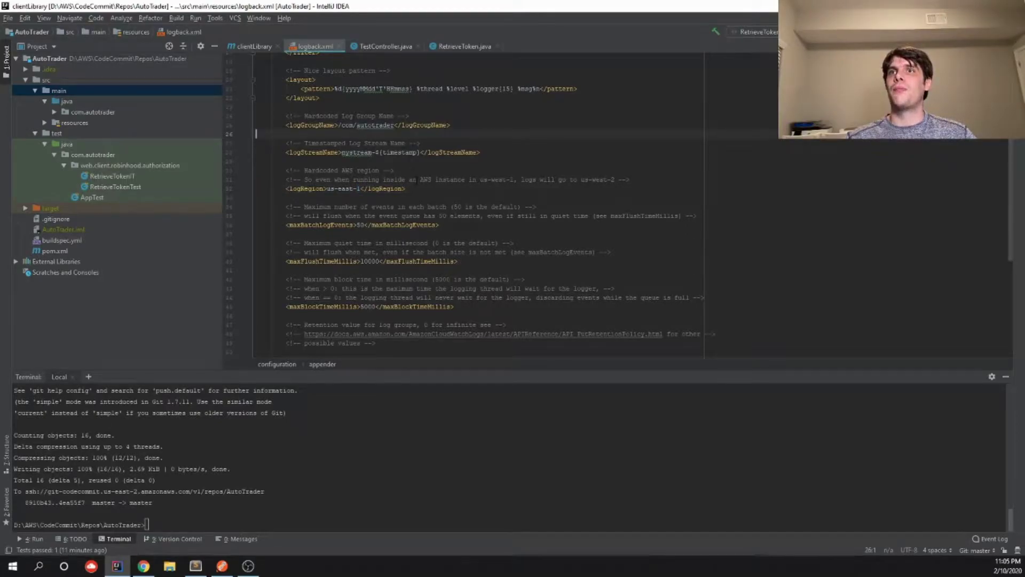
Back in Chrome, search the policies attachable to the role for "log" and examine the CloudWatchLogsFullAccess JSON
key(alt+Tab)
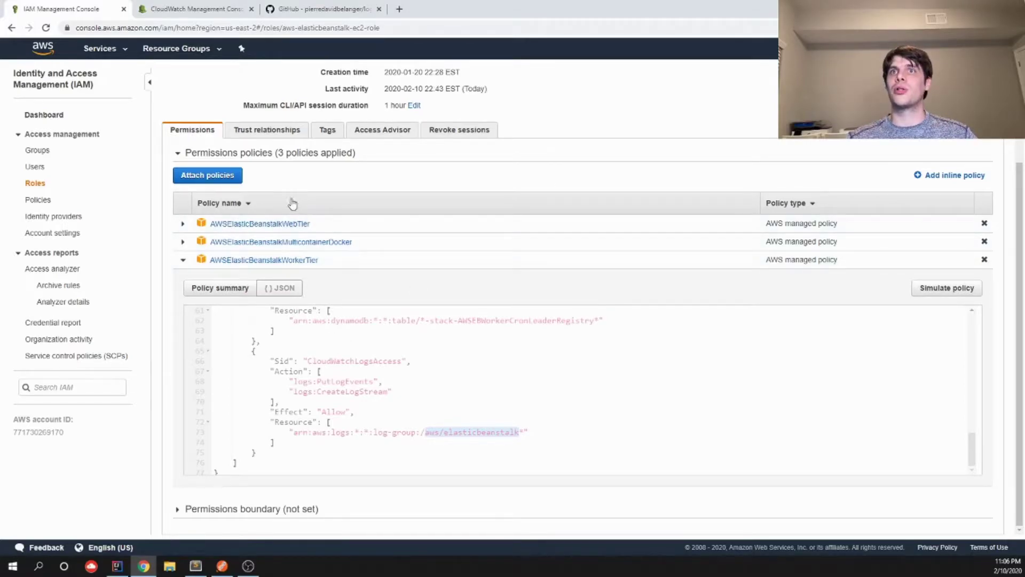
click(205, 178)
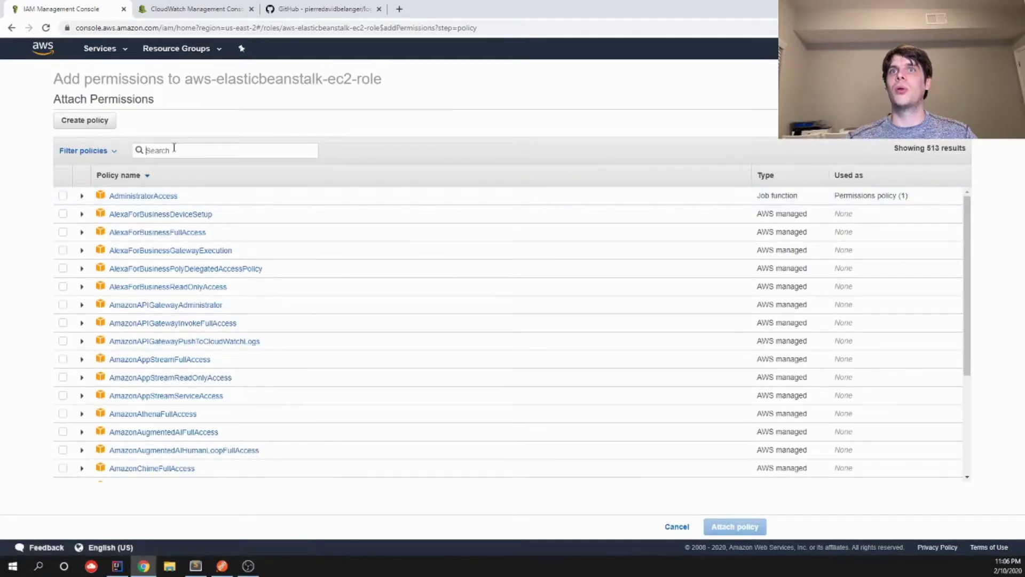
text(log)
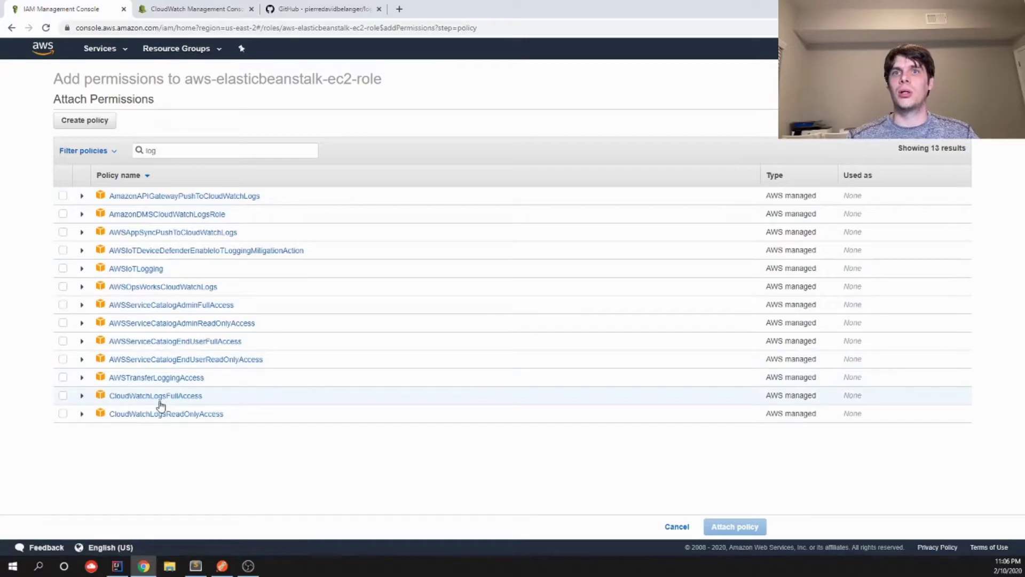
click(81, 396)
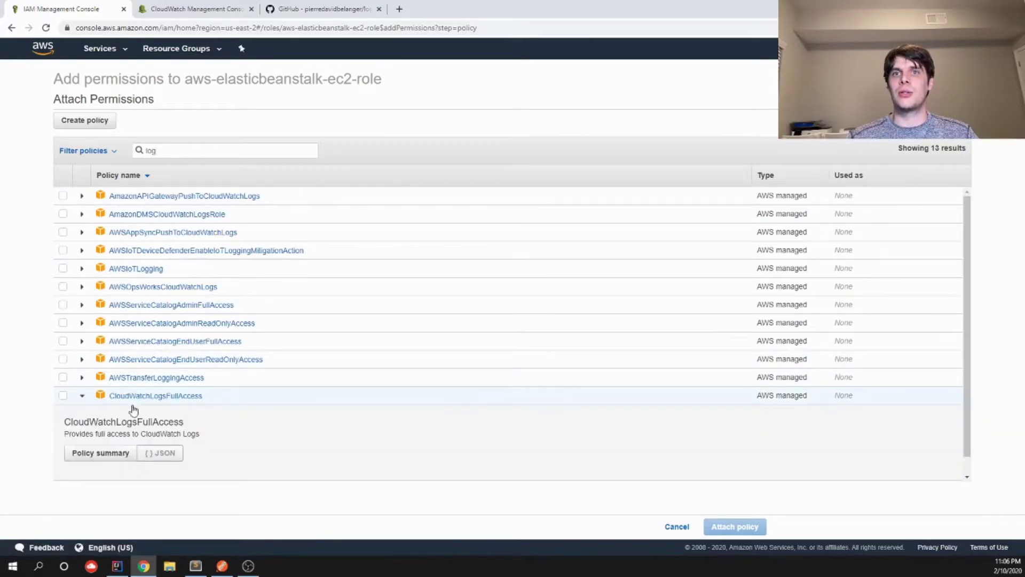
scroll(160, 406, down, 4)
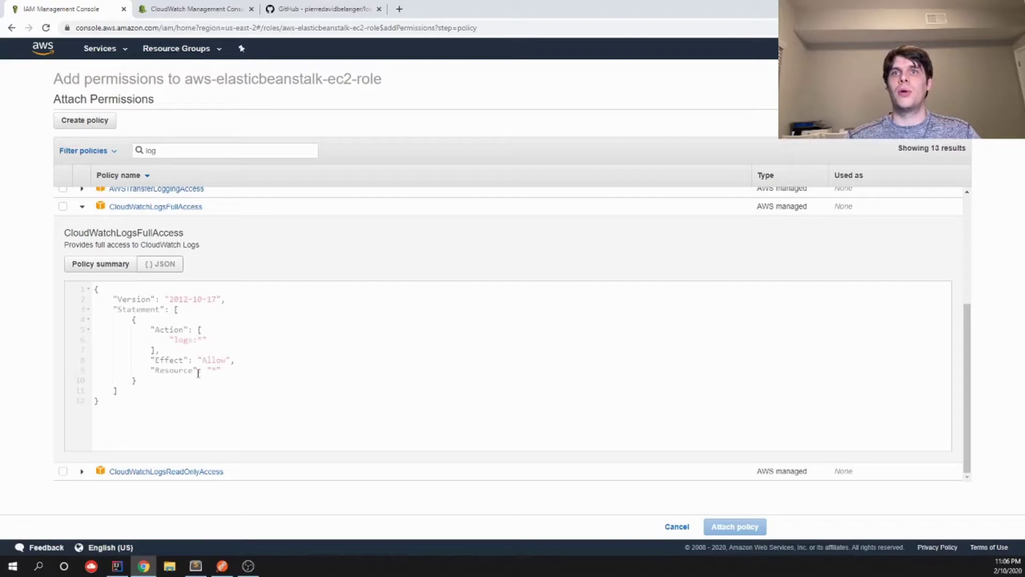
scroll(209, 356, up, 1)
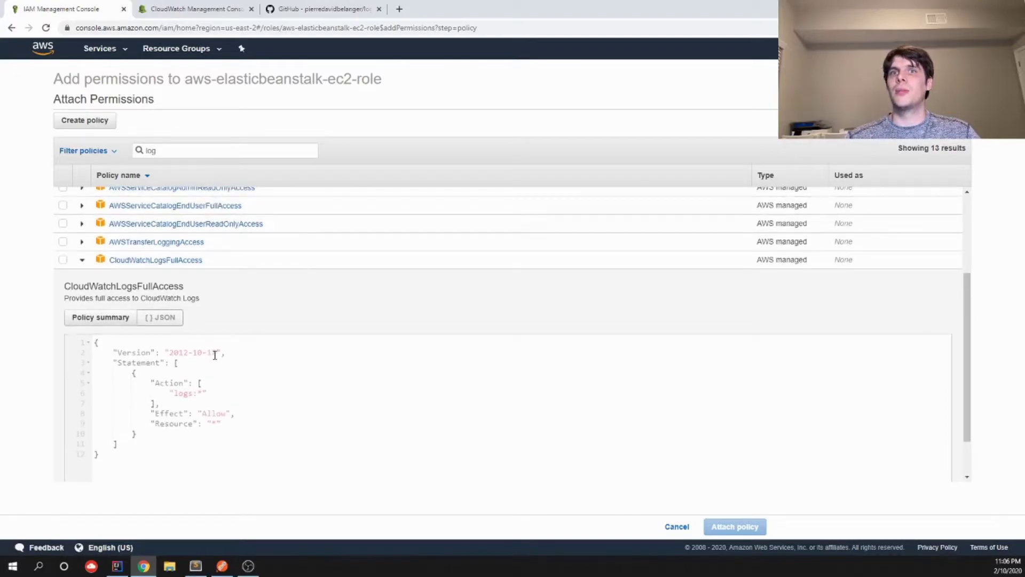
scroll(214, 356, down, 1)
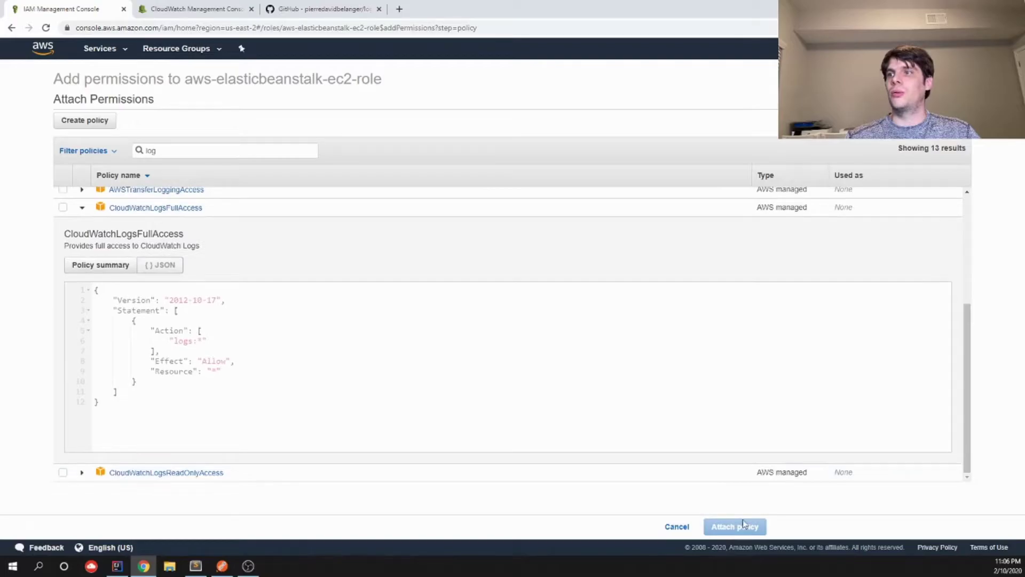
scroll(251, 317, up, 1)
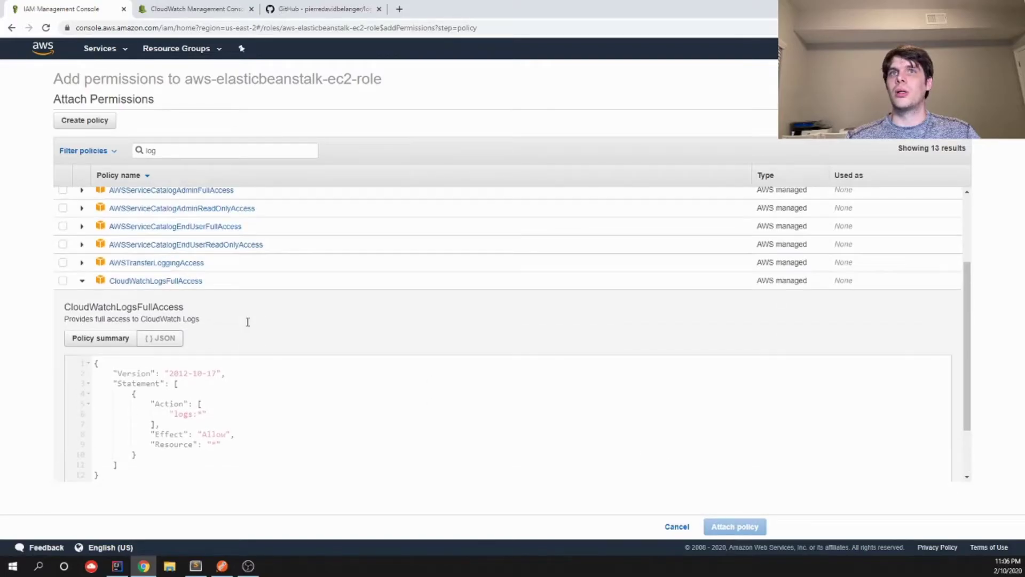
scroll(248, 322, up, 1)
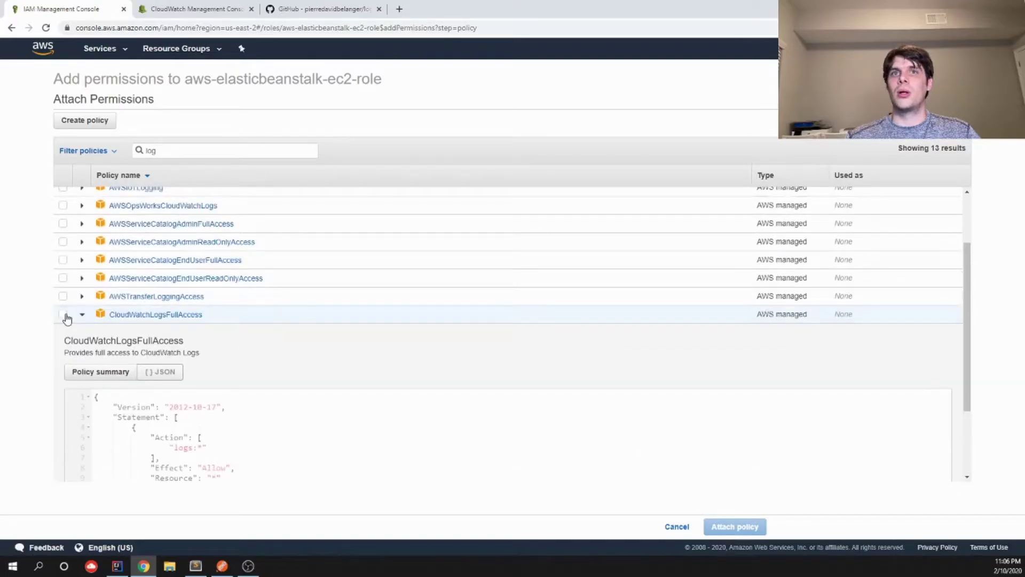
Attach the CloudWatchLogsFullAccess policy to aws-elasticbeanstalk-ec2-role and show all policies attached to the role
click(63, 315)
scroll(343, 361, down, 2)
click(742, 527)
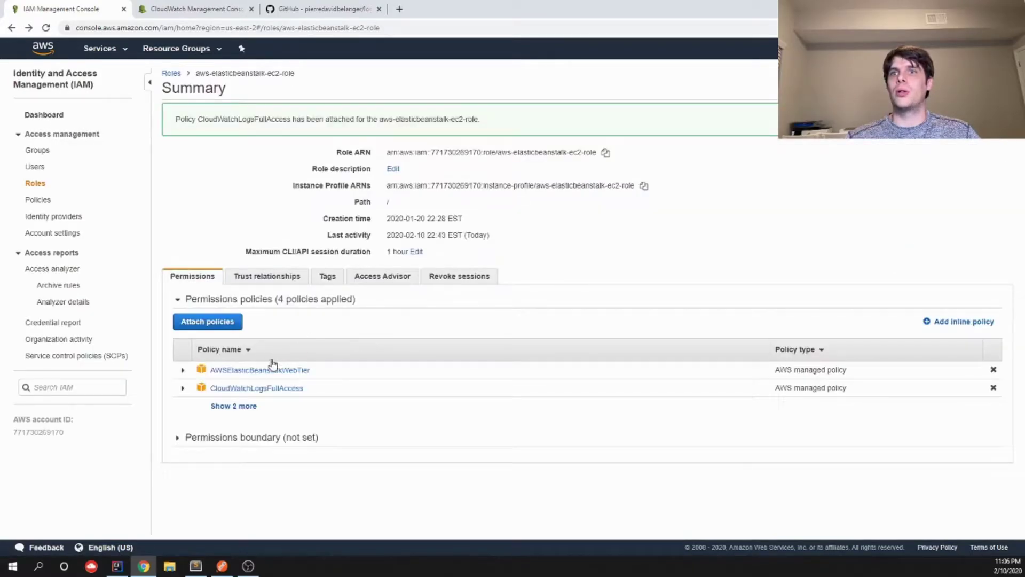
click(230, 407)
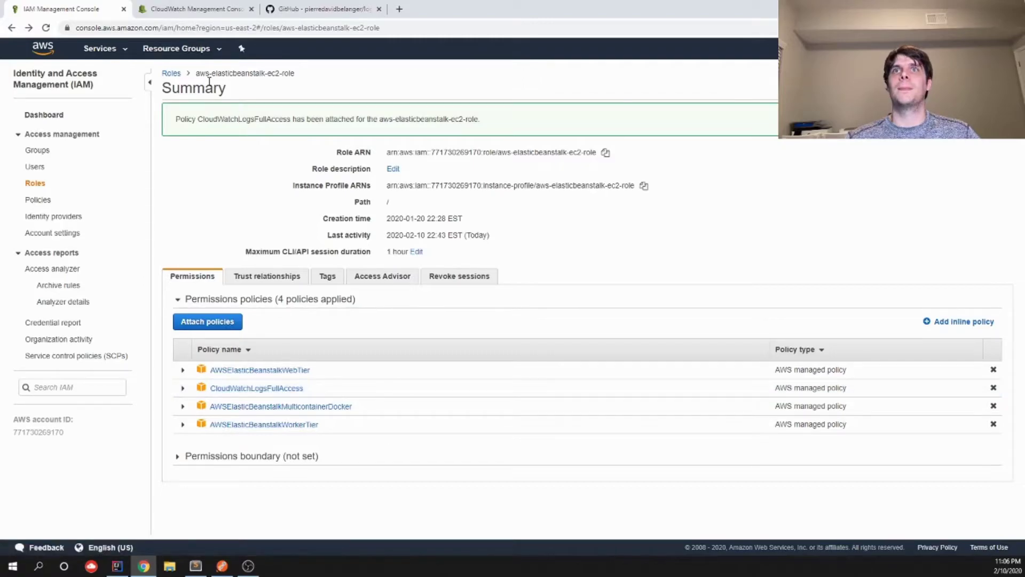
Switch to IntelliJ IDEA and set the logRegion value in logback.xml to us-east-2
click(118, 566)
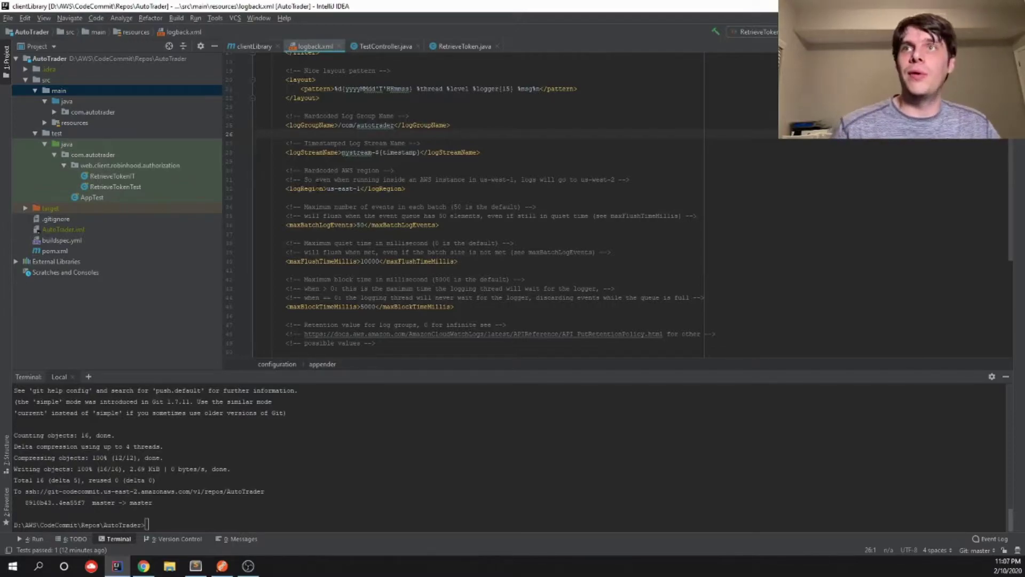
click(360, 188)
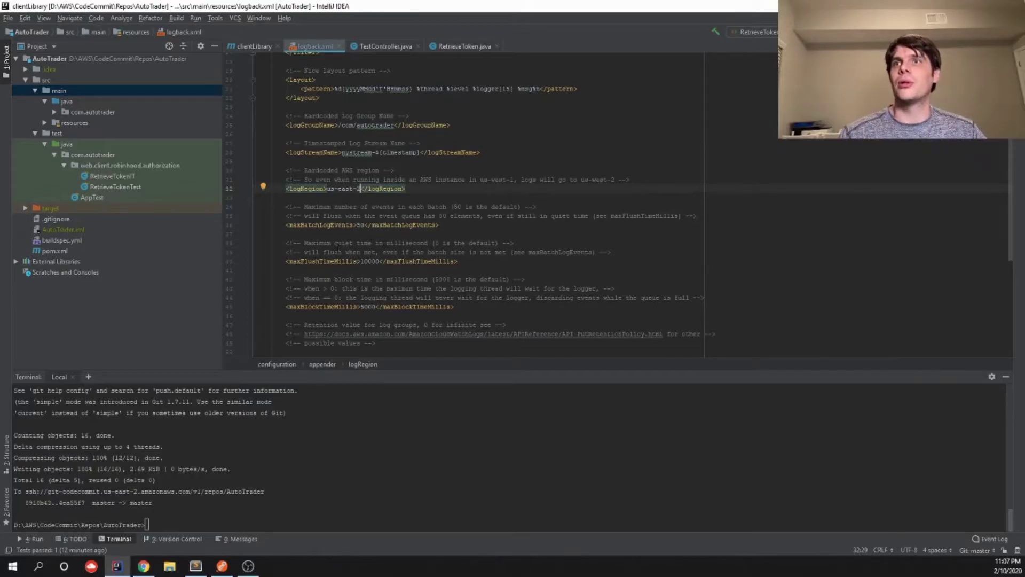
key(BackSpace)
text(2)
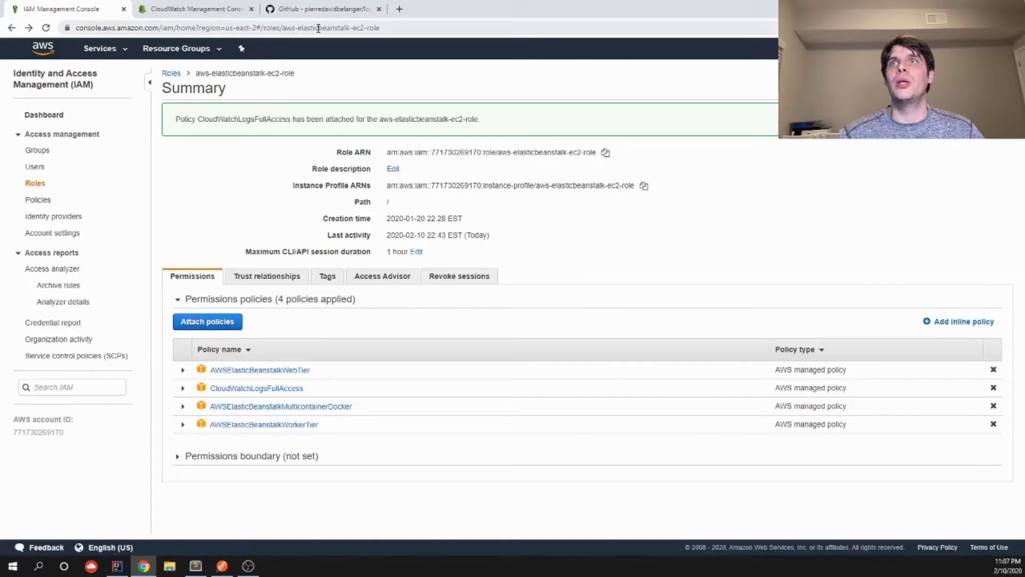
Check the region in the address of the CloudWatch log groups page in Chrome
click(200, 8)
drag(286, 27, 317, 27)
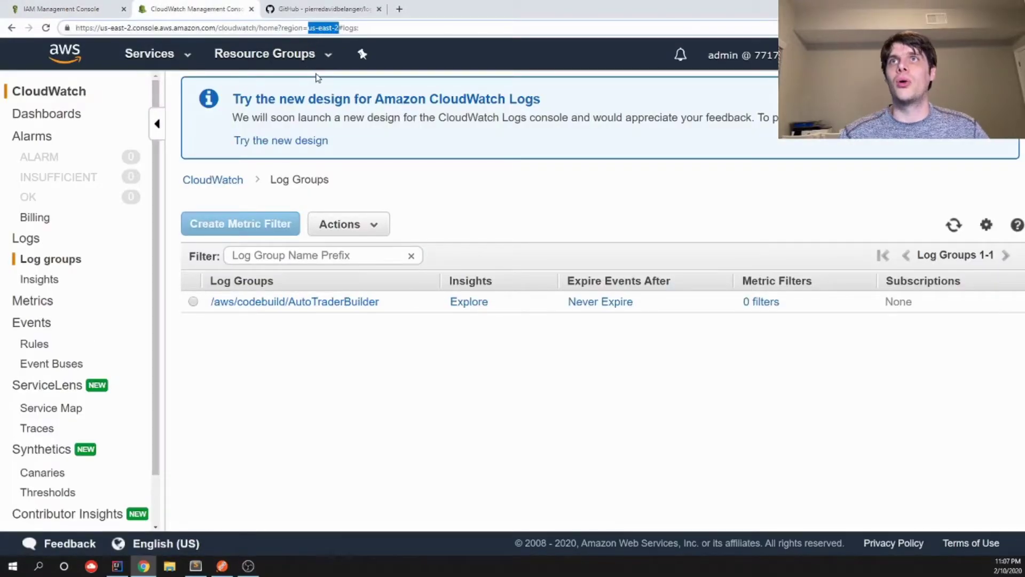
click(318, 77)
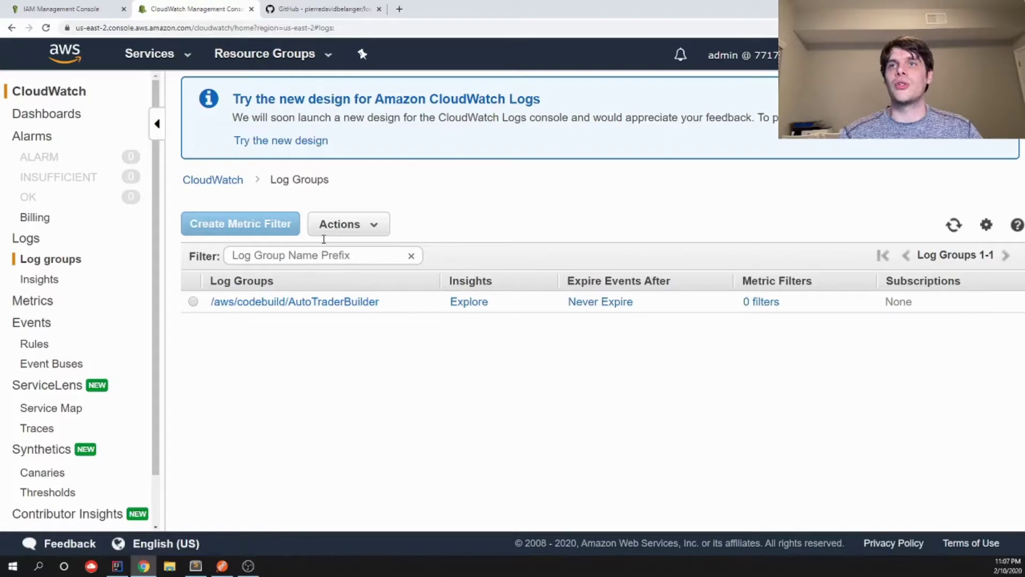
Return to the IntelliJ IDEA terminal, check the Git status of the AutoTrader repository and stage all changes
key(alt+Tab)
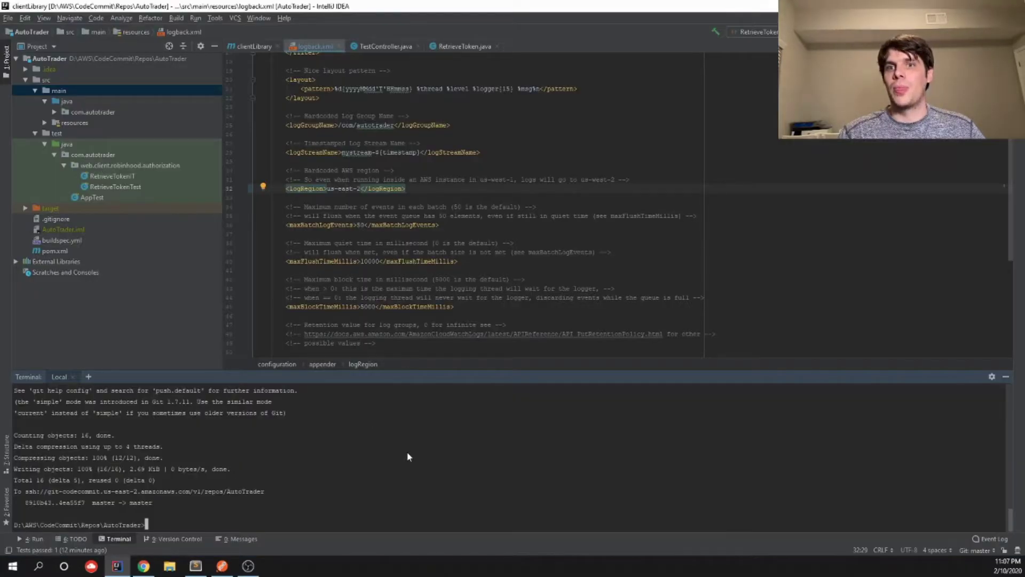
text(git status)
key(Return)
text(git add .)
key(Return)
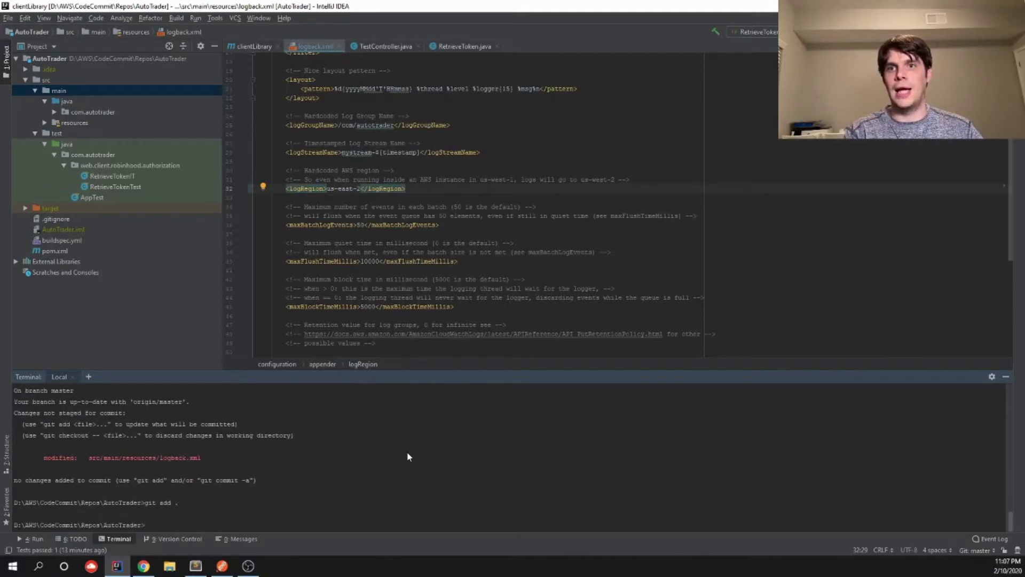
Commit the staged changes with the message "Changed log region to us-east-2" and push them to the remote repository
text(git commit )
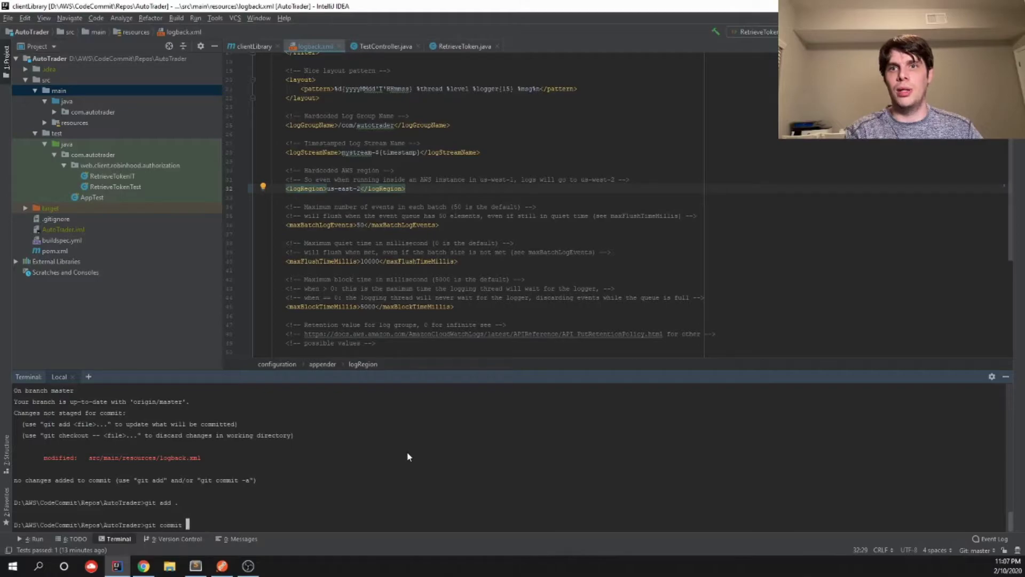
text(-m "Changed)
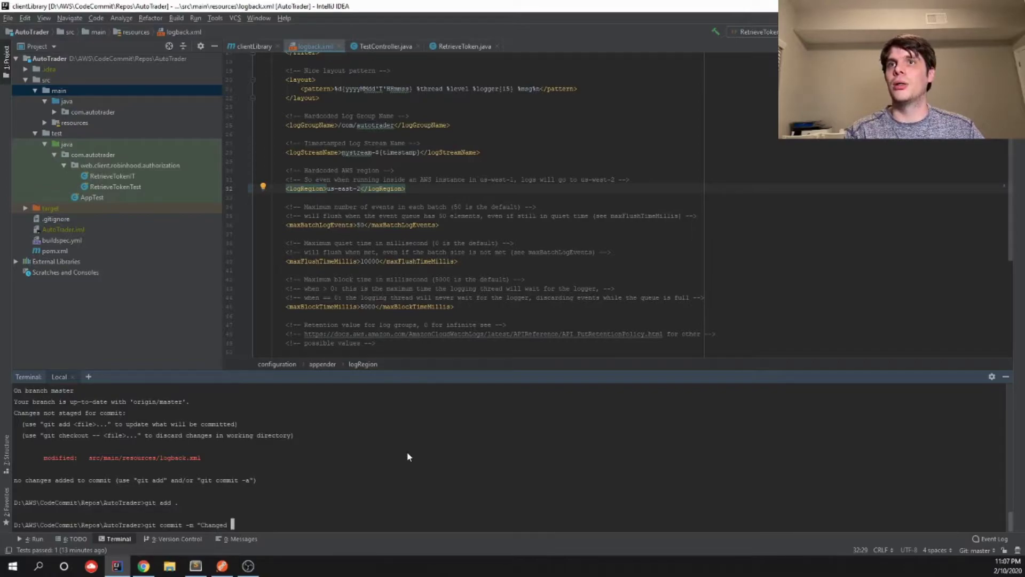
text(log region )
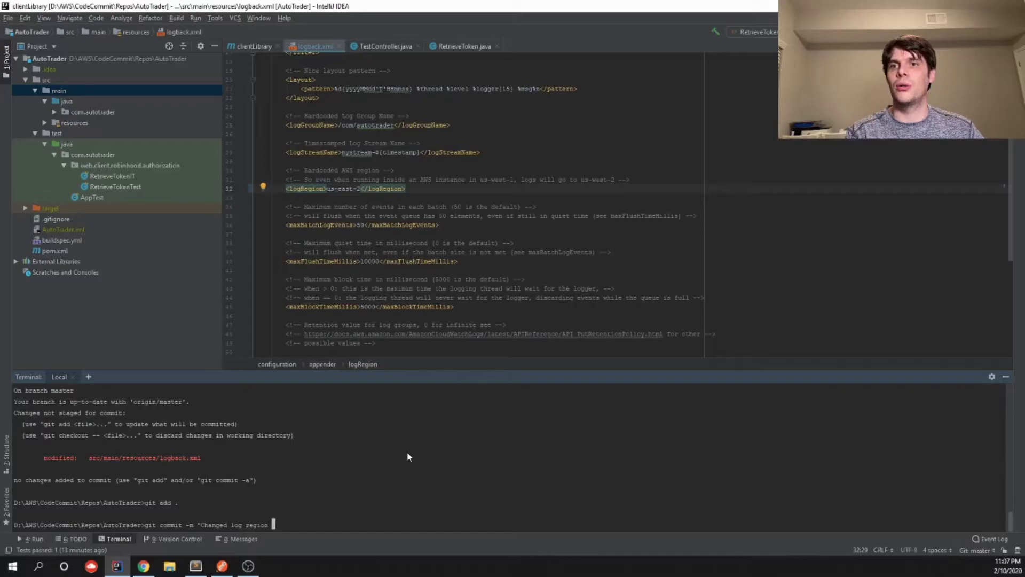
text(to us)
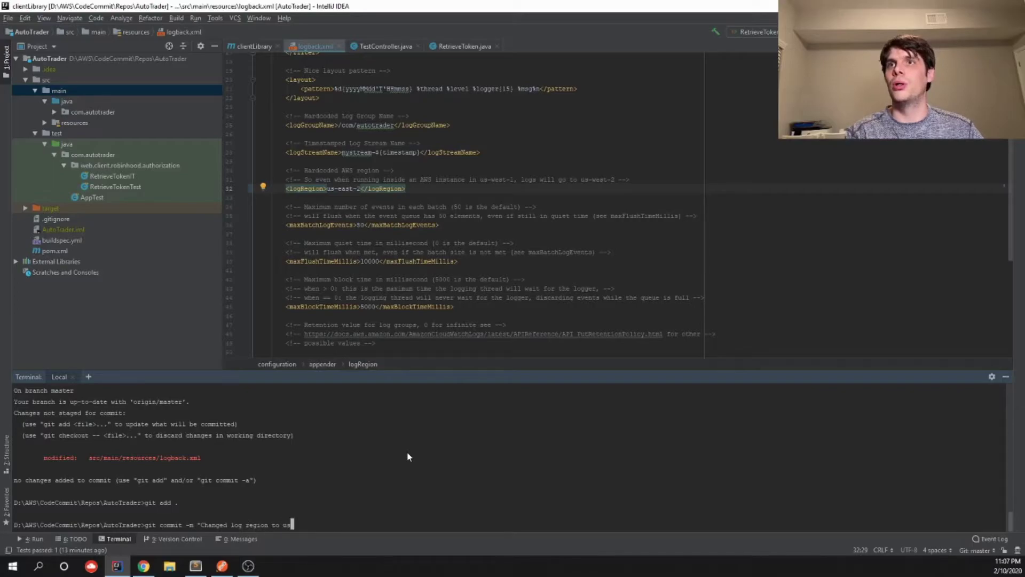
text(-east-2")
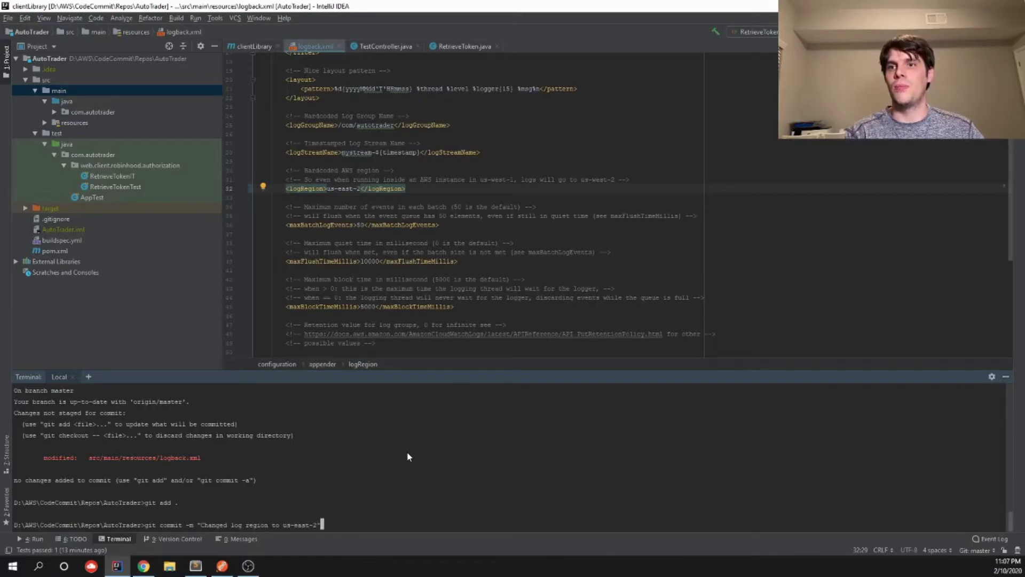
key(Return)
text(git push)
key(Return)
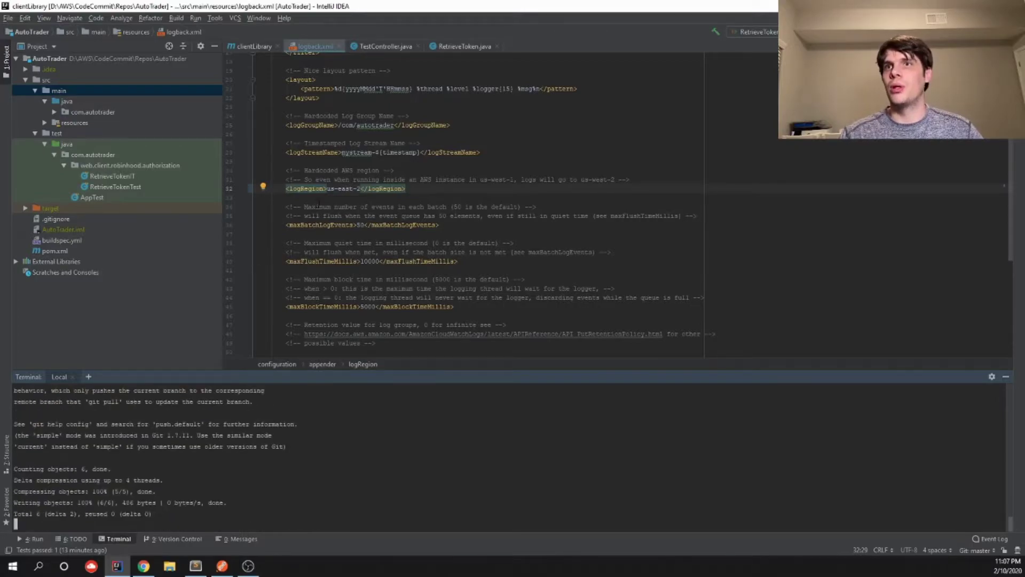
Enlarge the editor text and review the log group, log stream and region settings in logback.xml
click(325, 196)
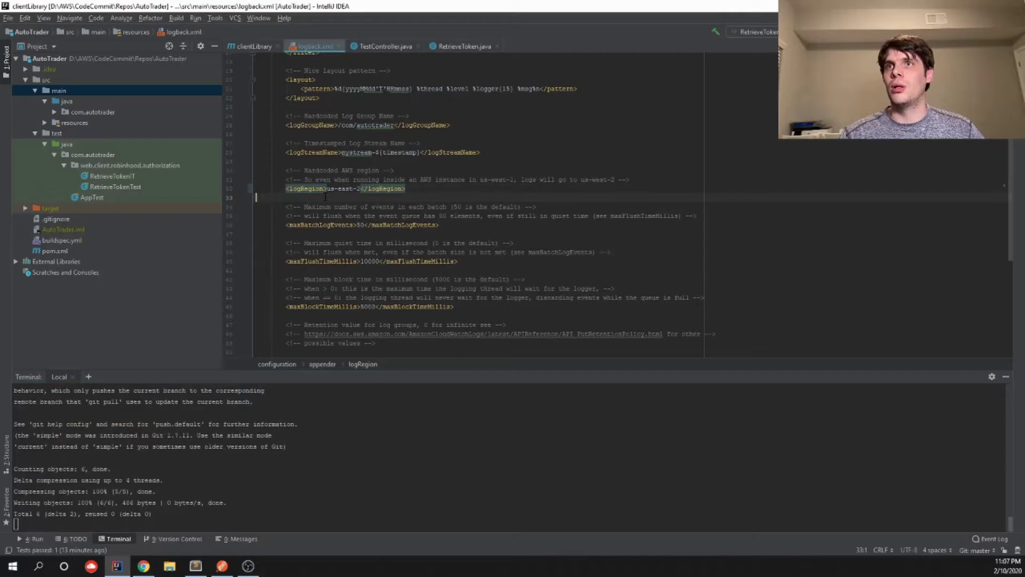
ctrl+scroll(397, 232, up, 3)
ctrl+scroll(397, 232, up, 2)
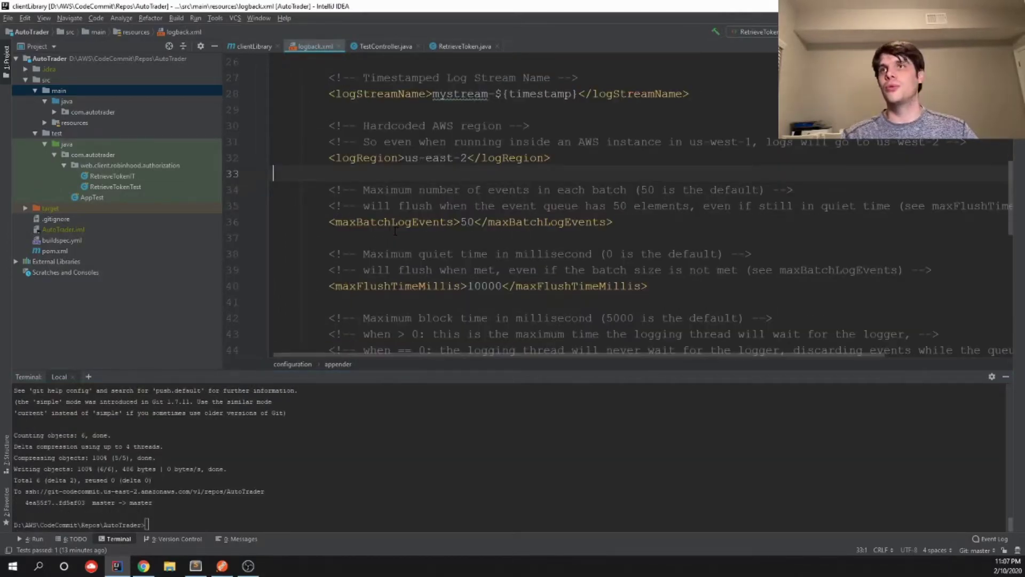
scroll(414, 219, up, 2)
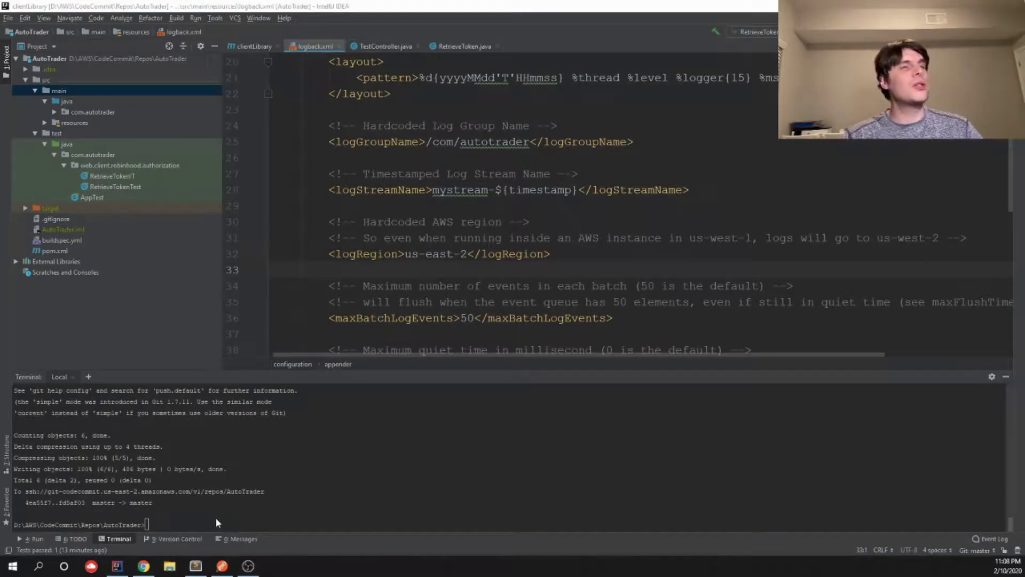
Switch to Chrome, go from the IAM console to CodePipeline by searching for "code pipe", and open the AutoTrader pipeline
key(alt+Tab)
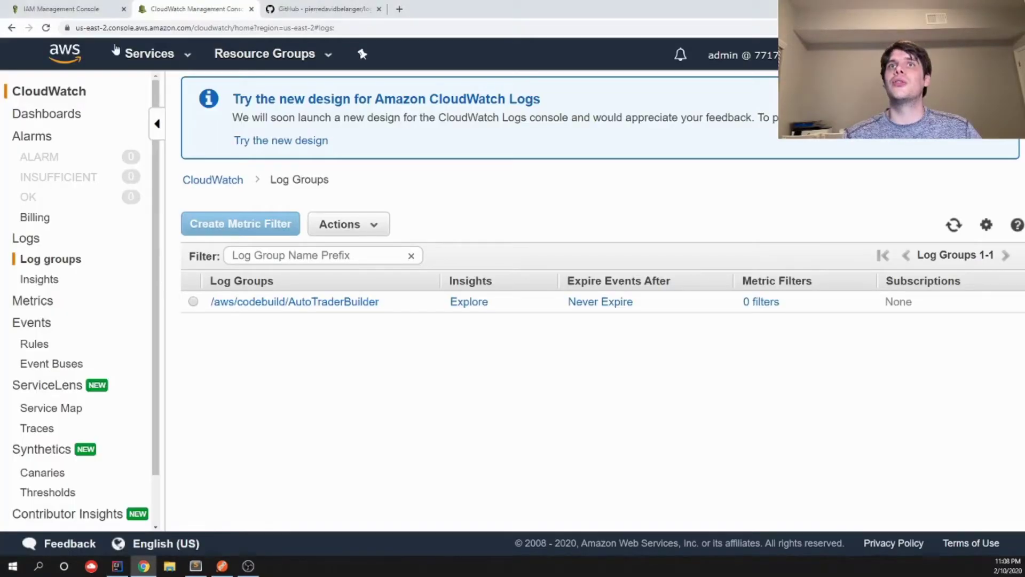
click(76, 8)
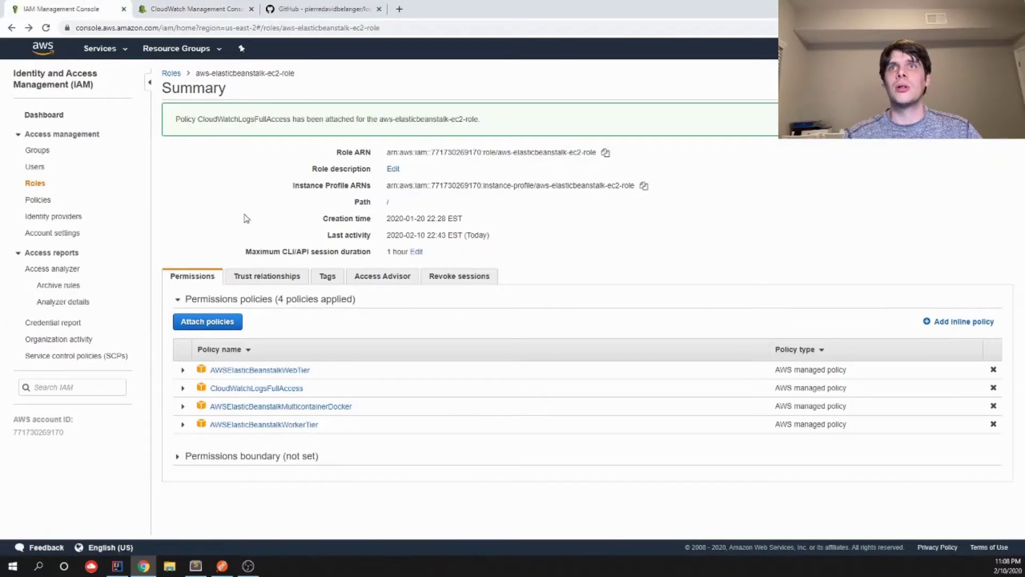
key(ctrl+plus)
key(ctrl+plus)
key(ctrl+plus)
key(ctrl+plus)
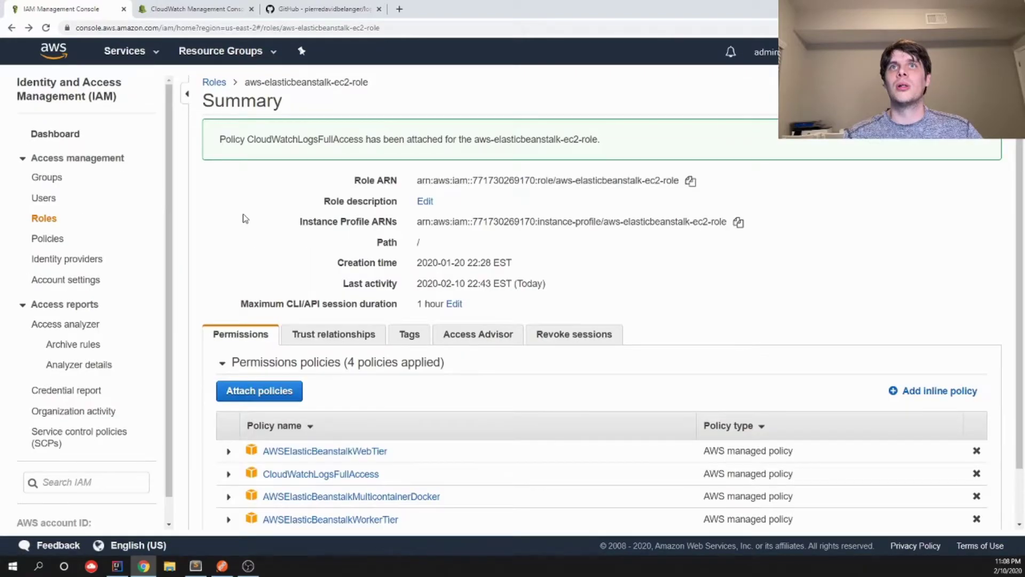
click(182, 63)
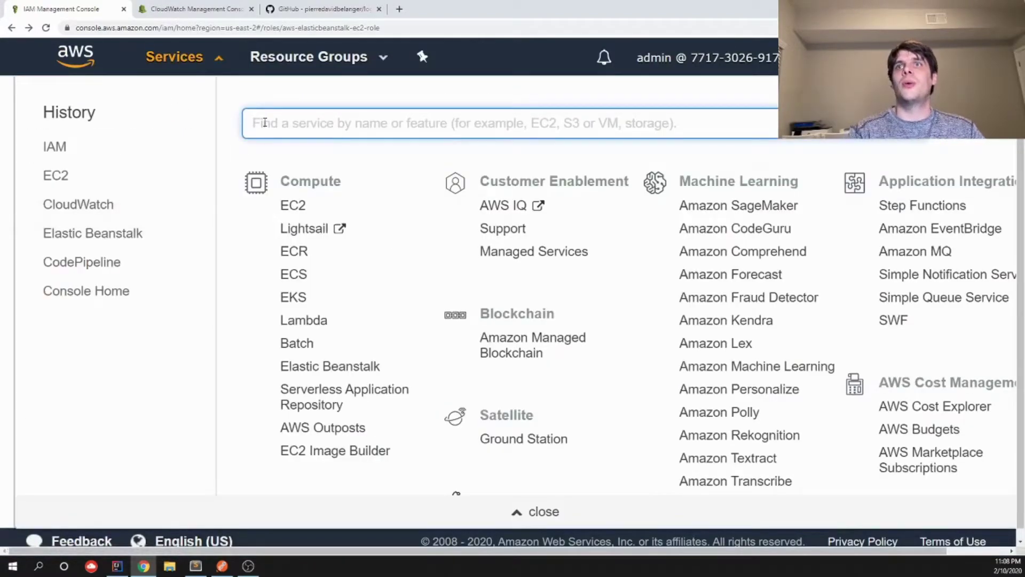
text(code pipe)
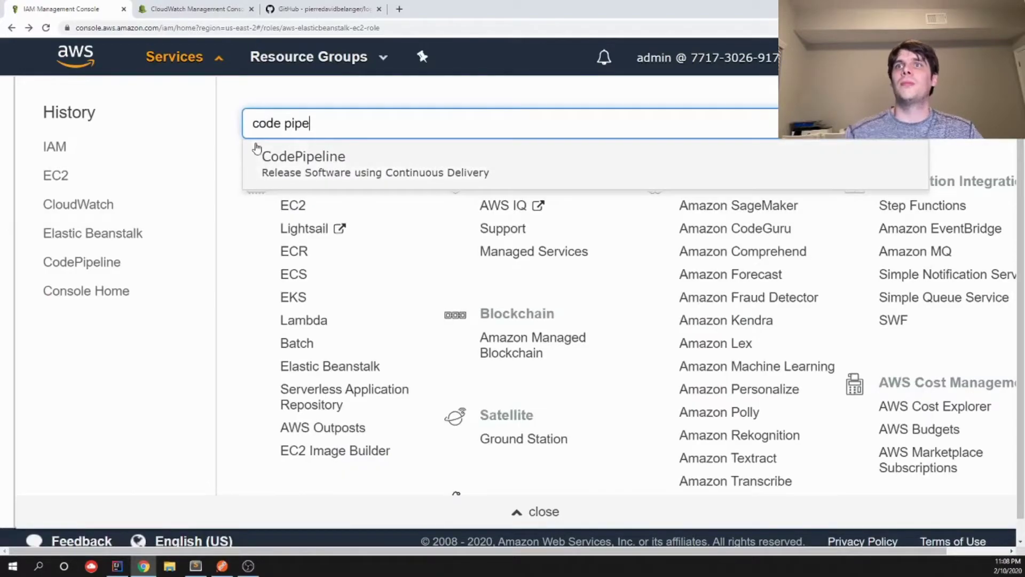
click(272, 156)
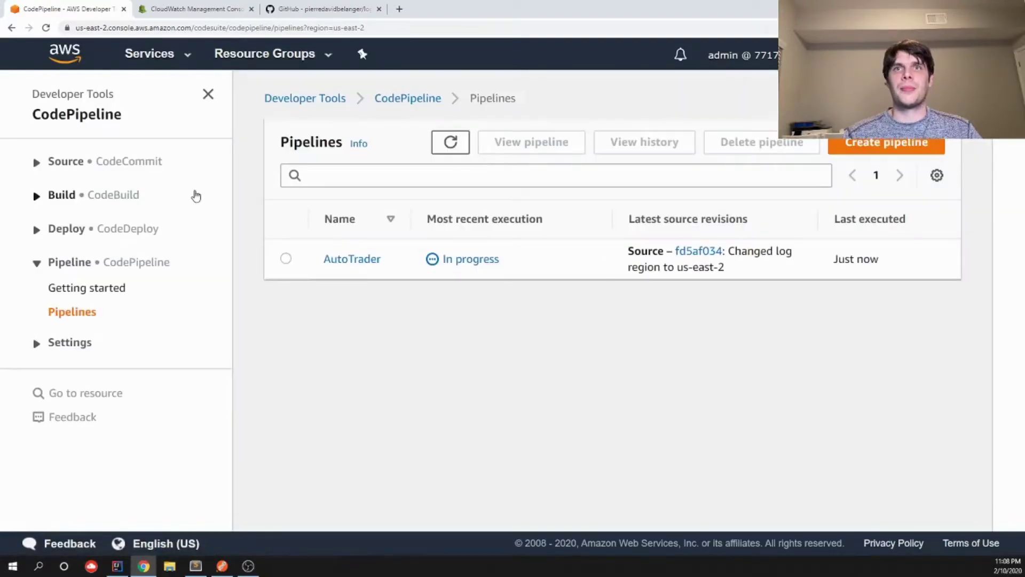
click(342, 262)
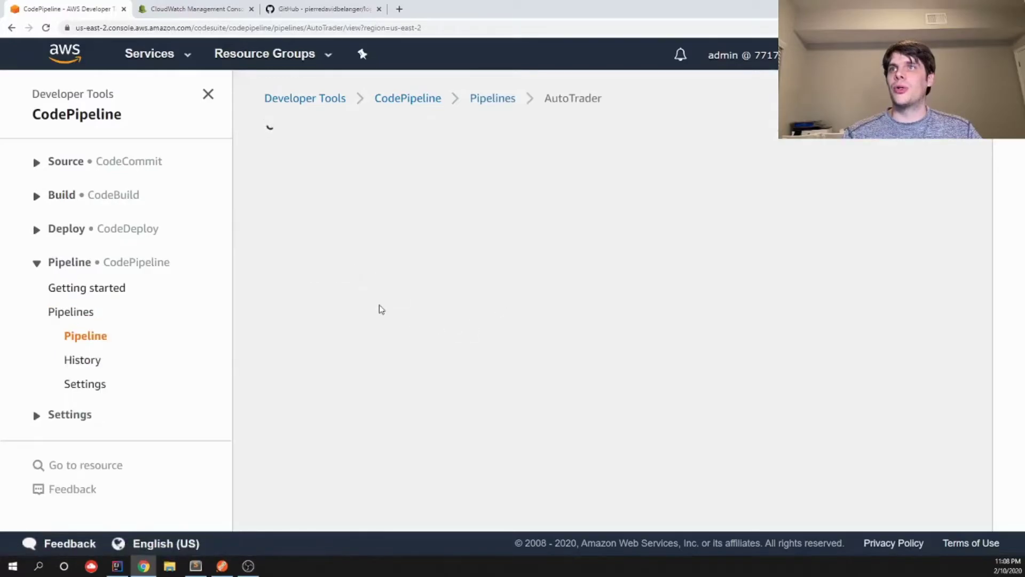
Examine the progress of the AutoTrader pipeline's Build and Deploy stages, reloading the page once
scroll(550, 337, down, 4)
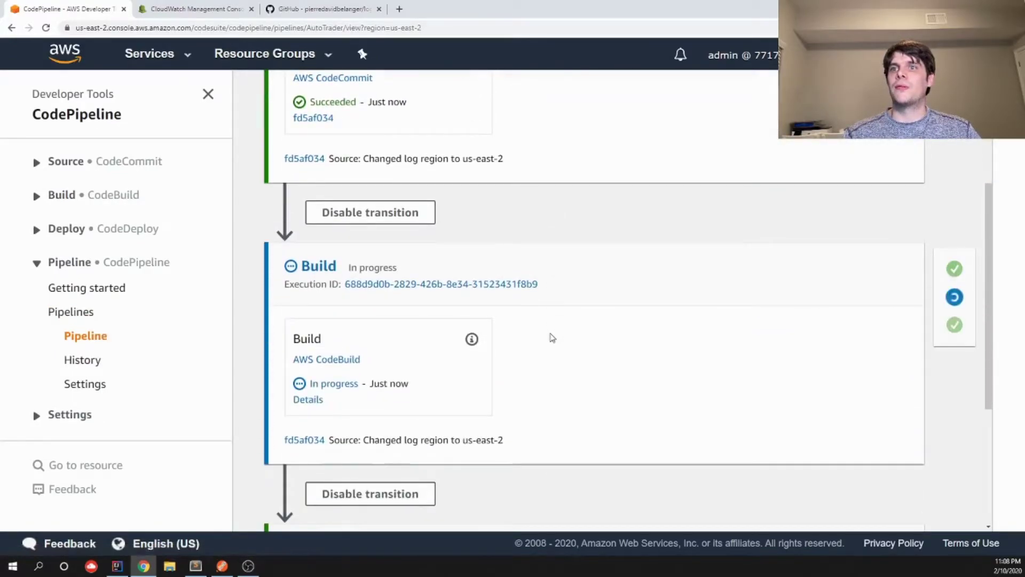
scroll(552, 337, down, 3)
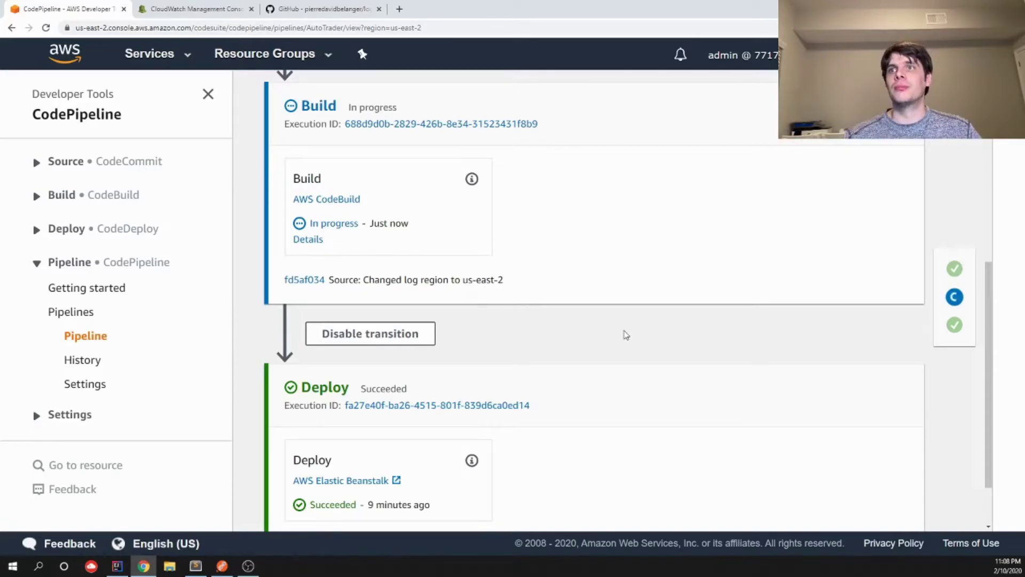
scroll(624, 334, down, 2)
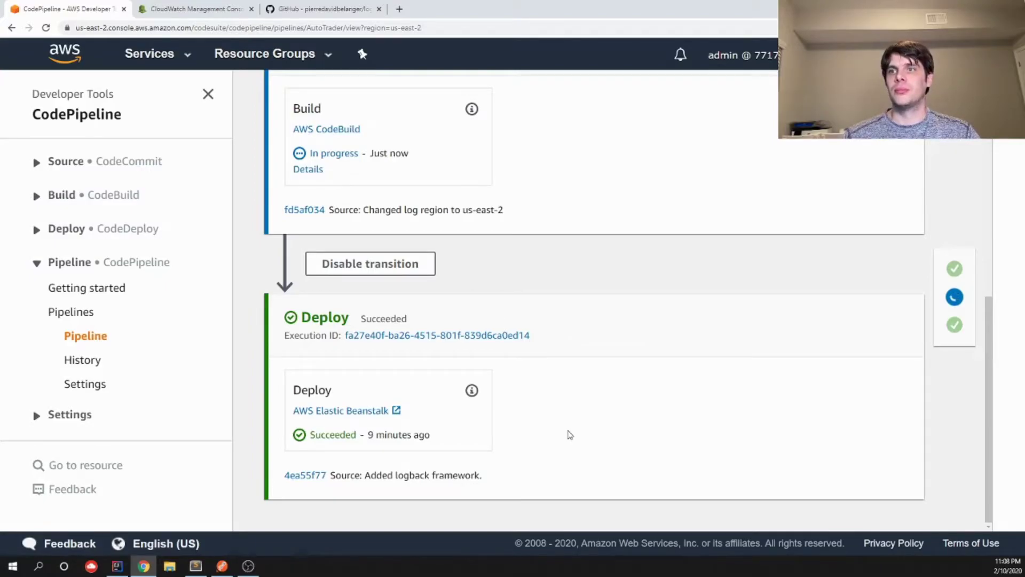
scroll(565, 431, up, 1)
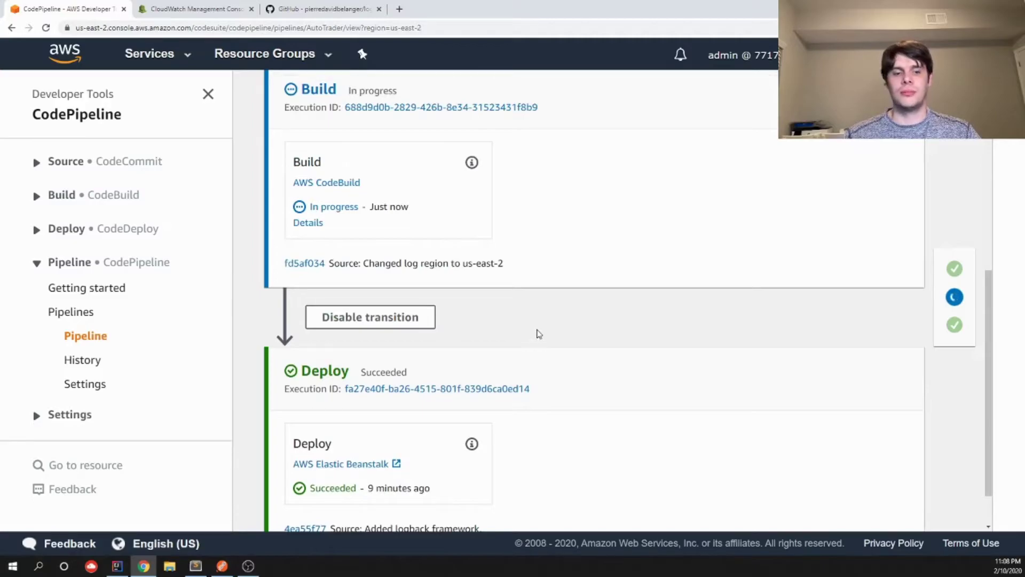
key(F5)
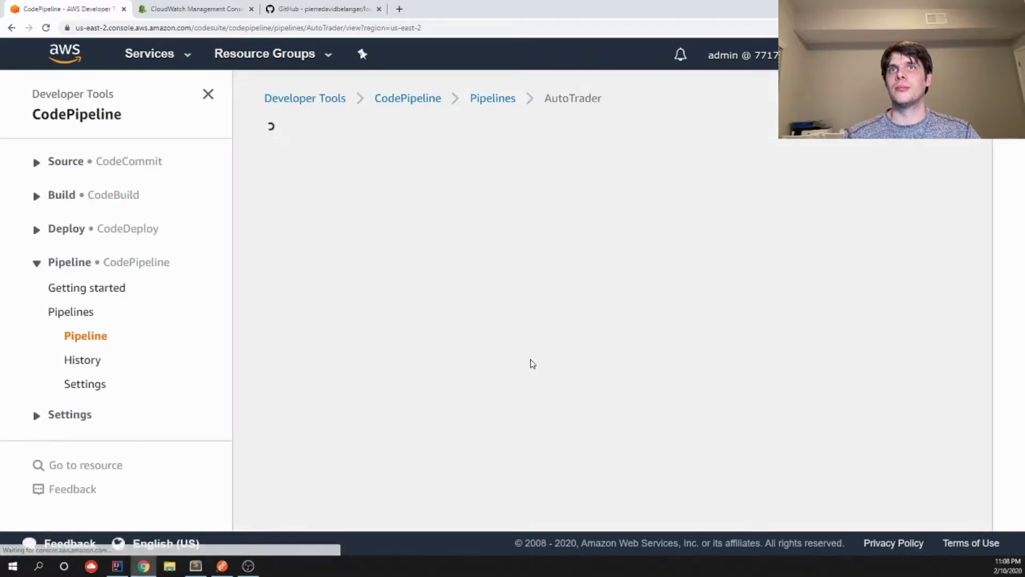
scroll(535, 364, down, 3)
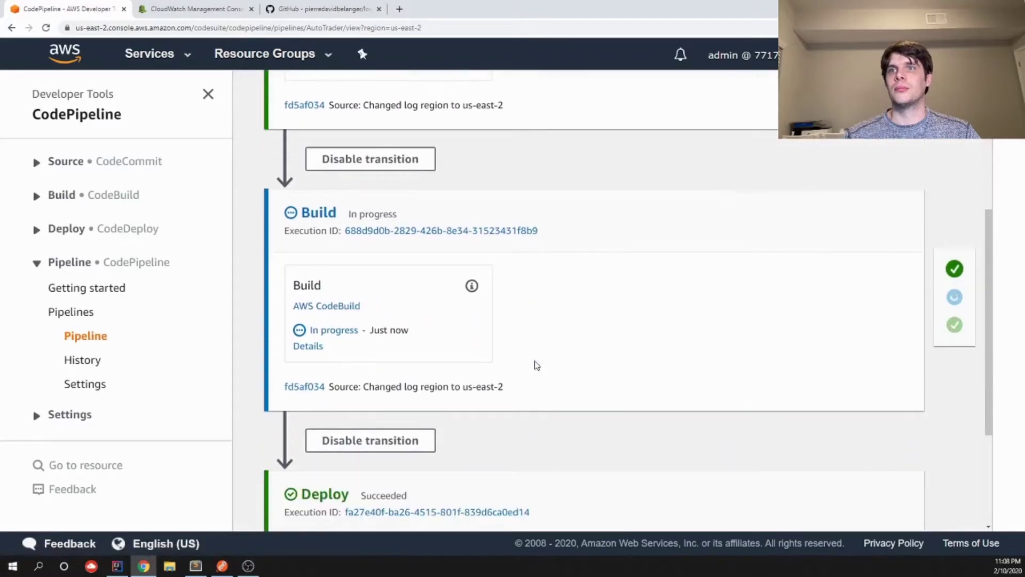
scroll(536, 366, down, 1)
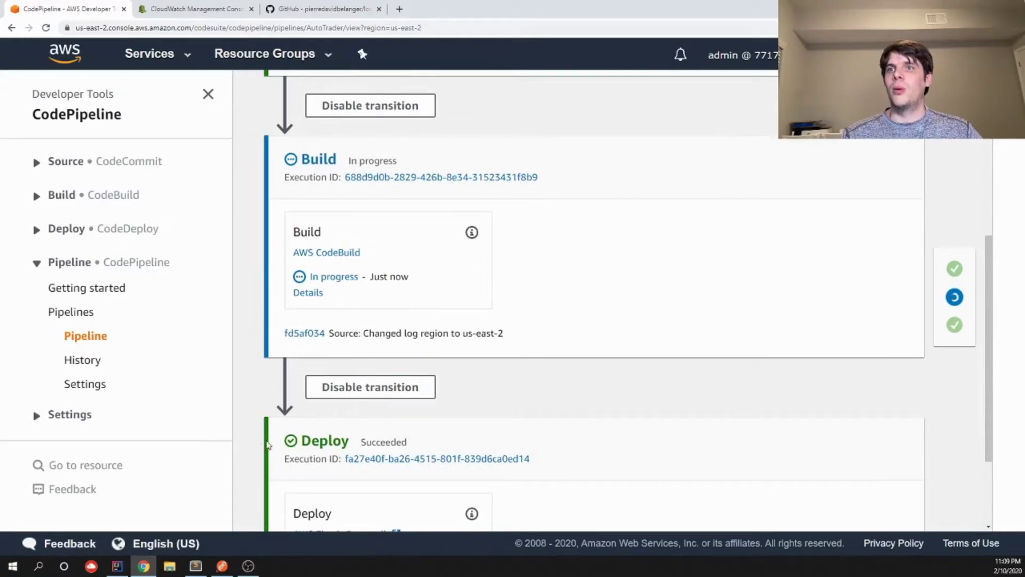
Switch to Postman, send the GET request to 3.20.129.42/testServices and review the response body
click(222, 566)
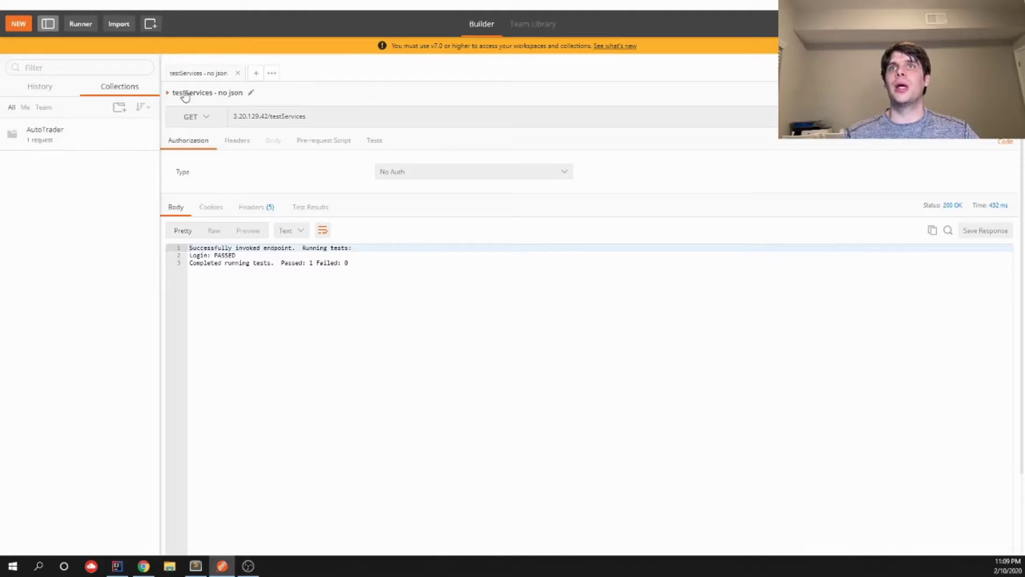
triple_click(302, 121)
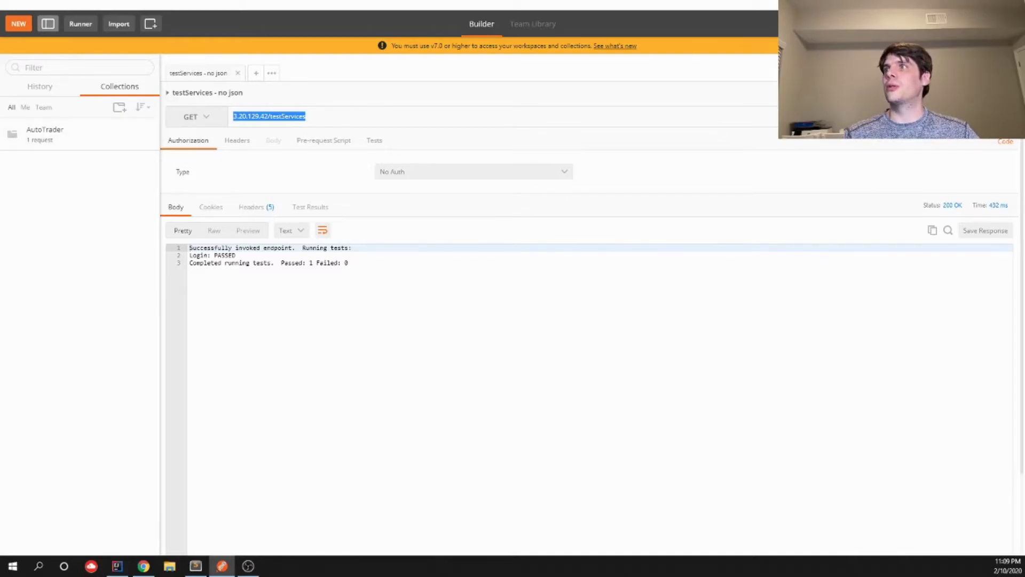
click(932, 116)
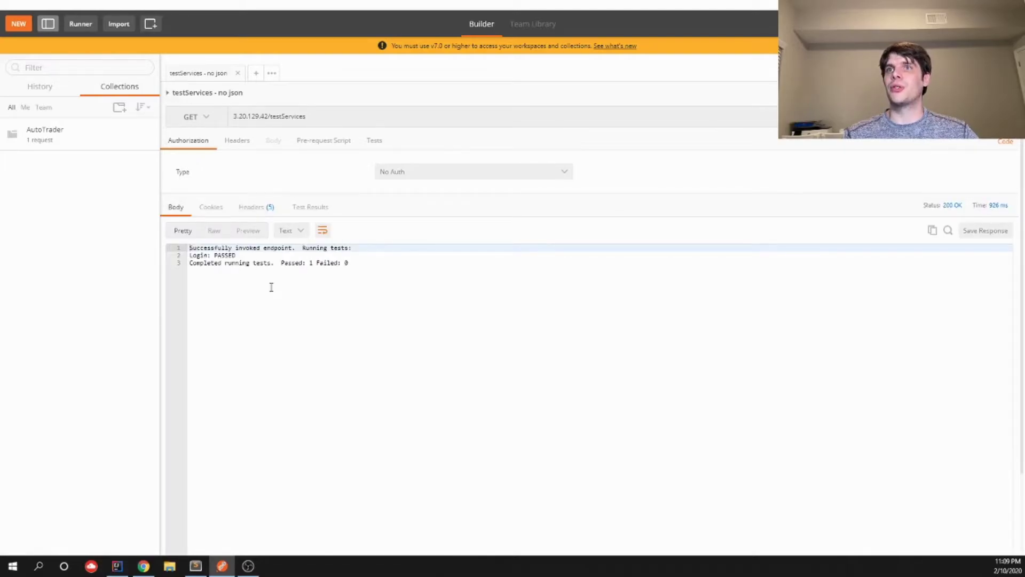
click(336, 269)
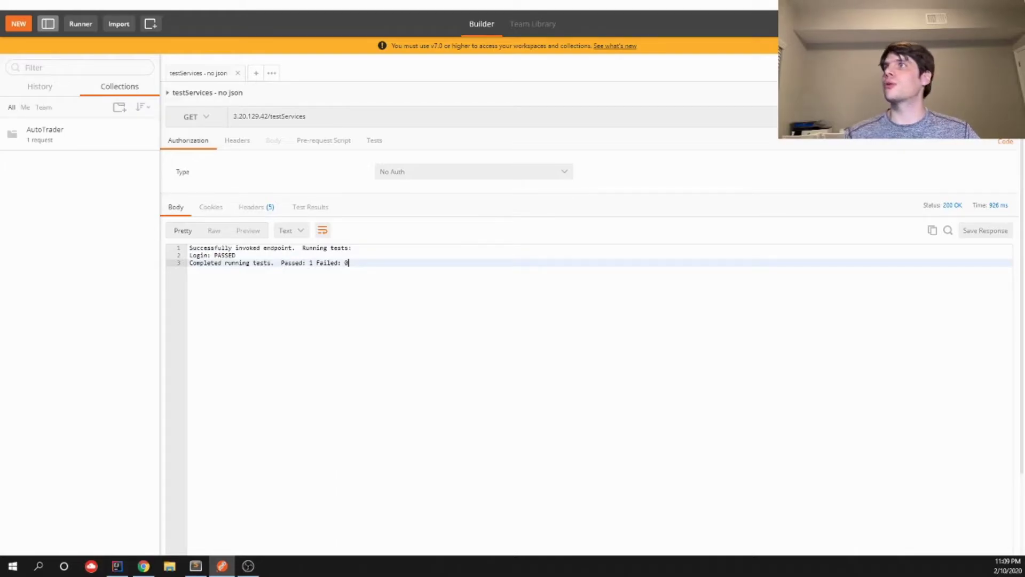
Return to the pipeline in Chrome, reload it and check the status and source commit of the Build and Deploy stages
key(alt+Tab)
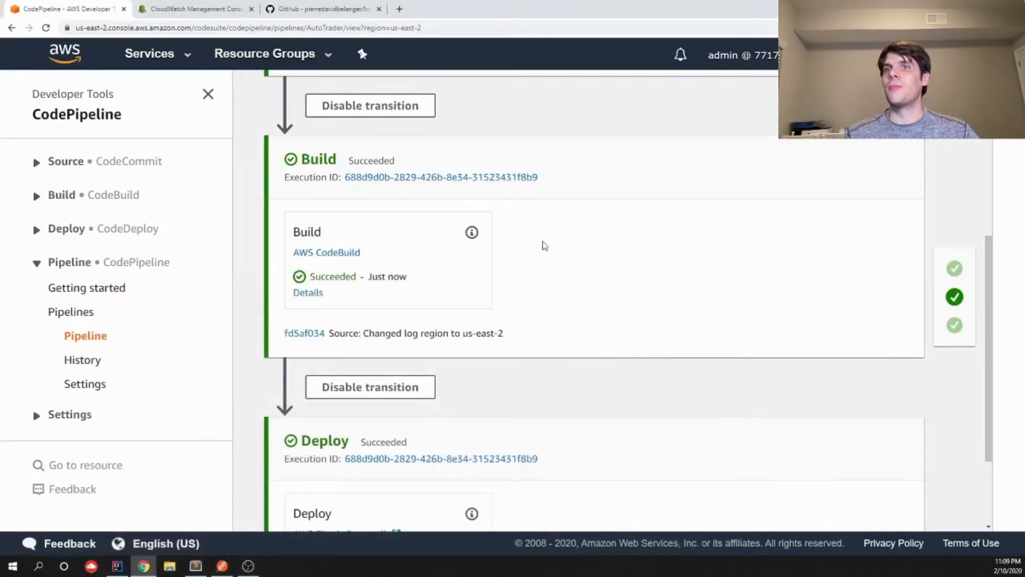
scroll(576, 264, down, 1)
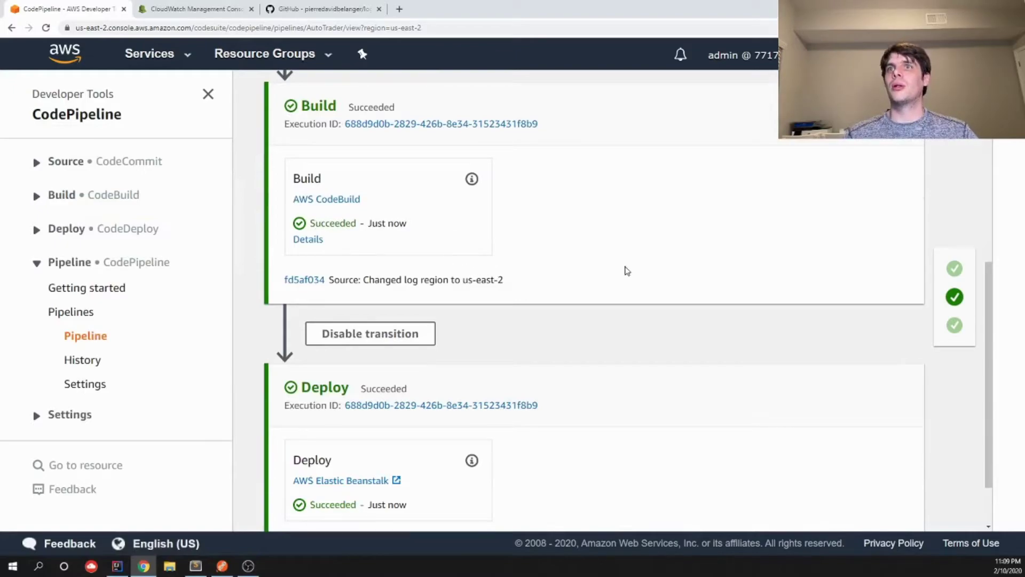
scroll(640, 272, down, 1)
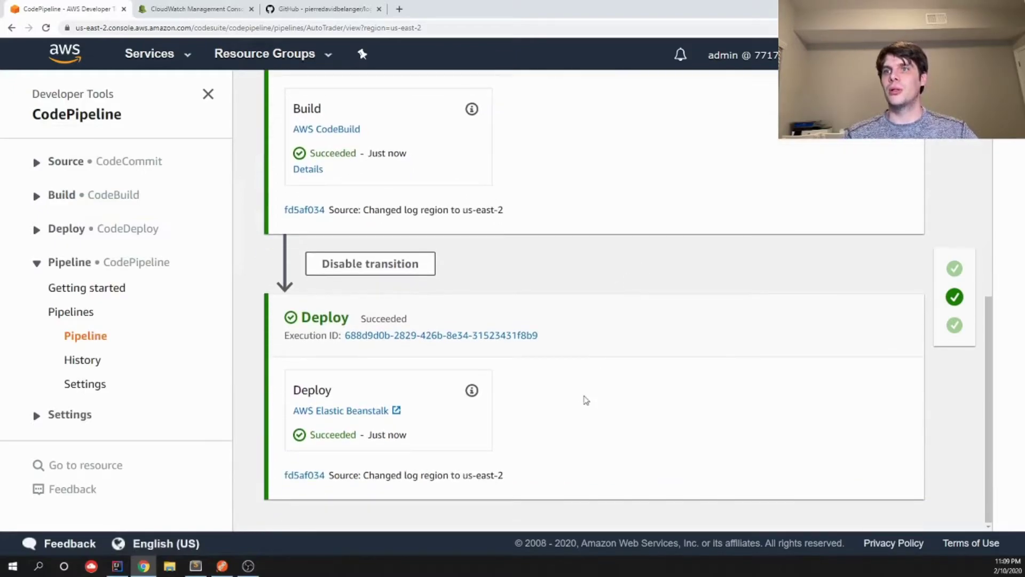
key(F5)
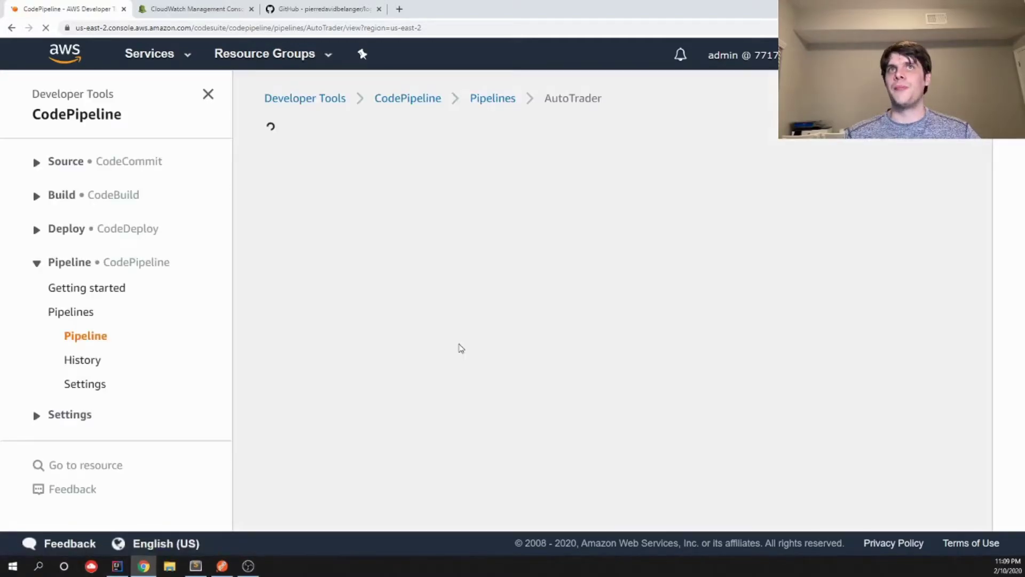
scroll(461, 344, down, 7)
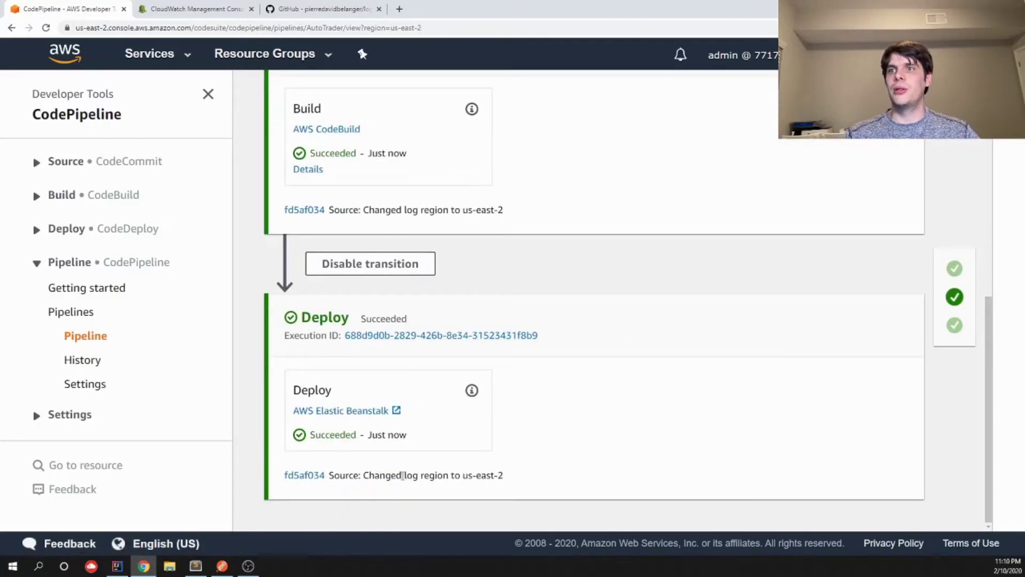
drag(507, 479, 441, 473)
click(394, 480)
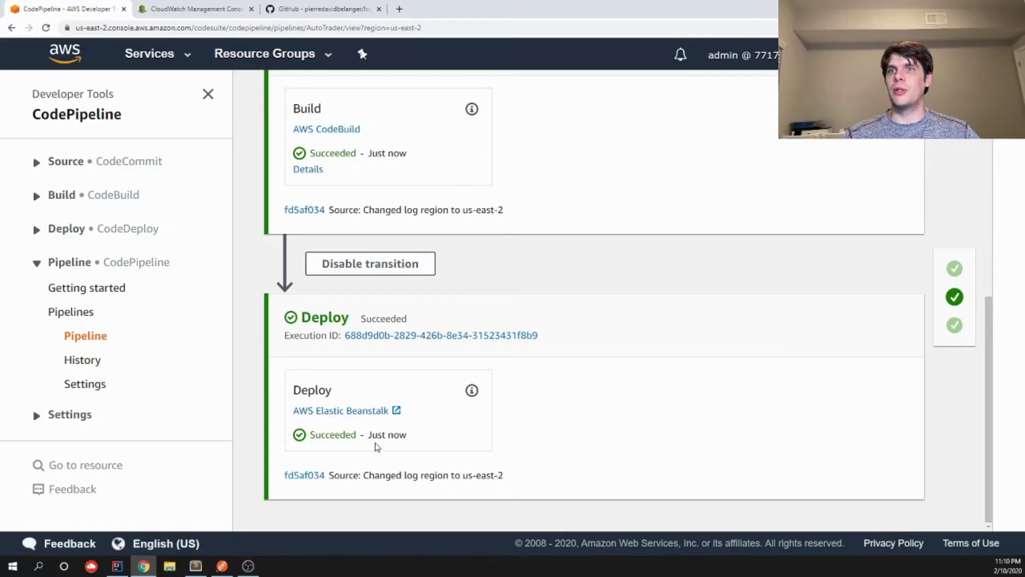
Open the Autotraderbackend-env-dev environment in Elastic Beanstalk from the Deploy stage and review its health and recent events
click(359, 414)
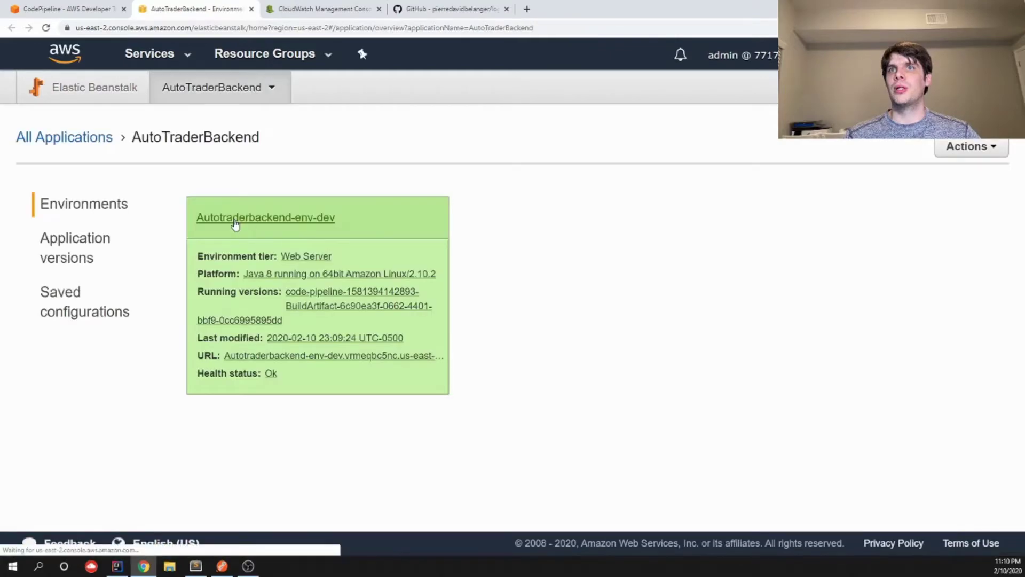
scroll(426, 366, down, 3)
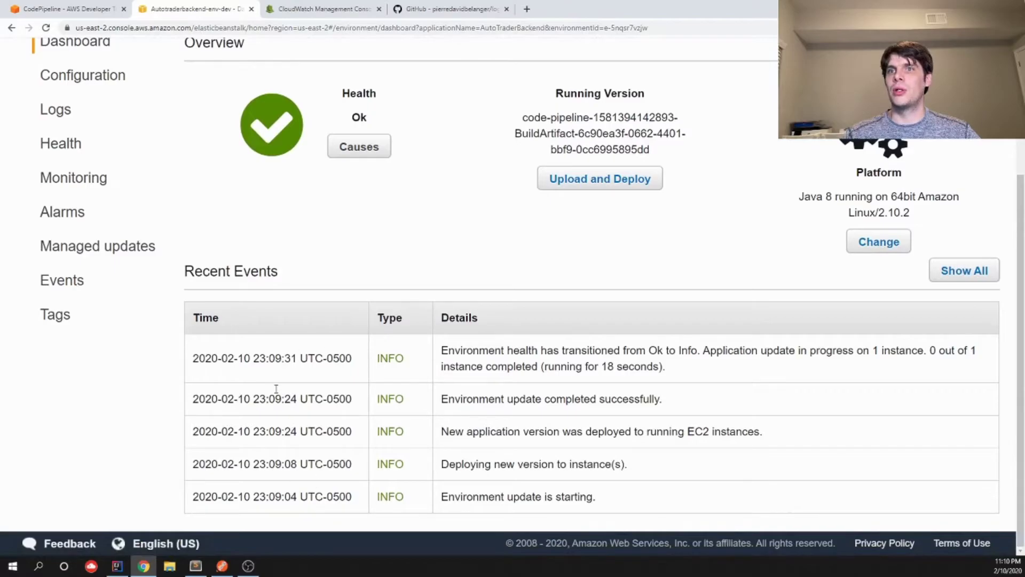
scroll(288, 352, up, 3)
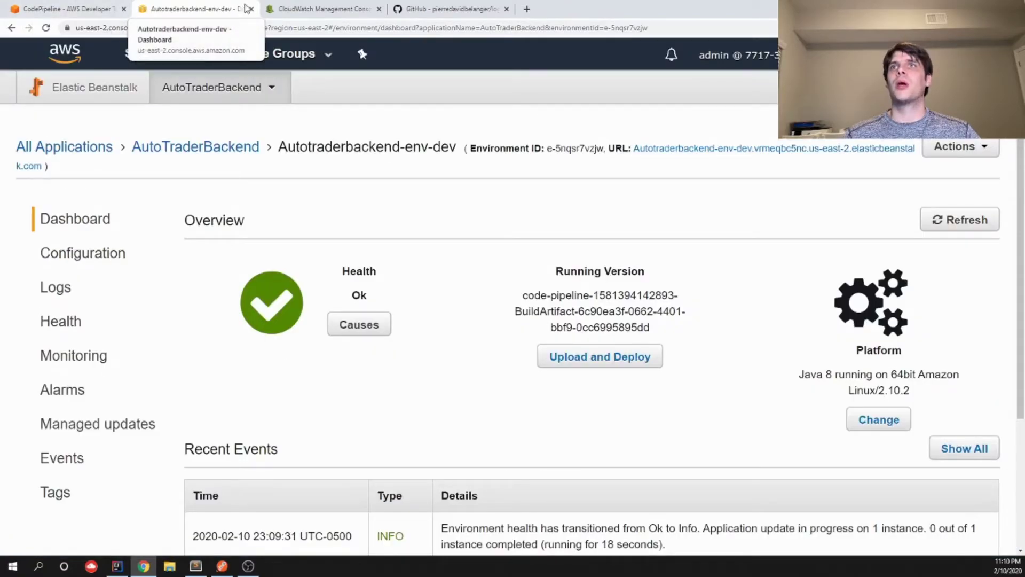
Check the list of log groups on the CloudWatch page
click(321, 9)
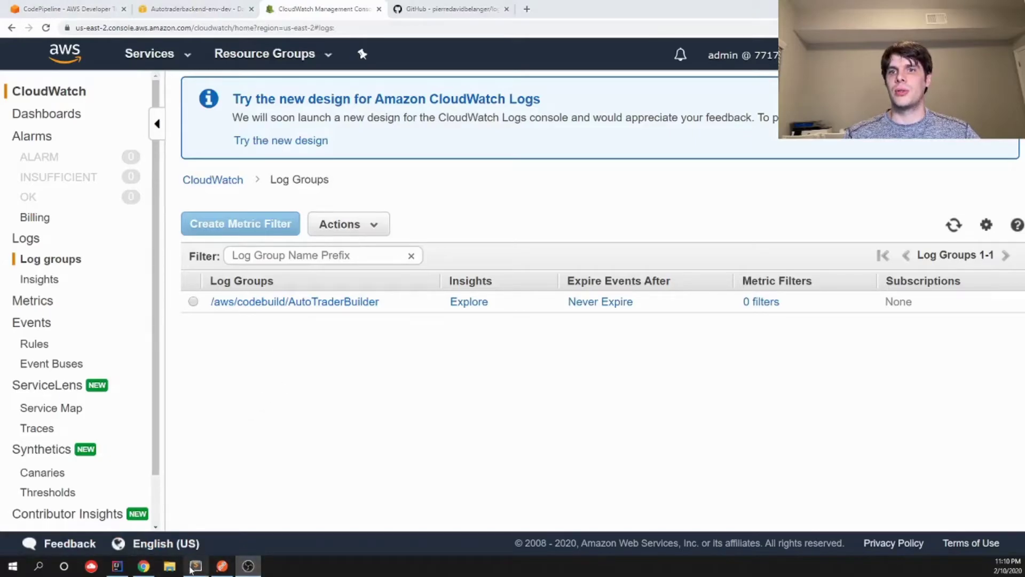
click(143, 566)
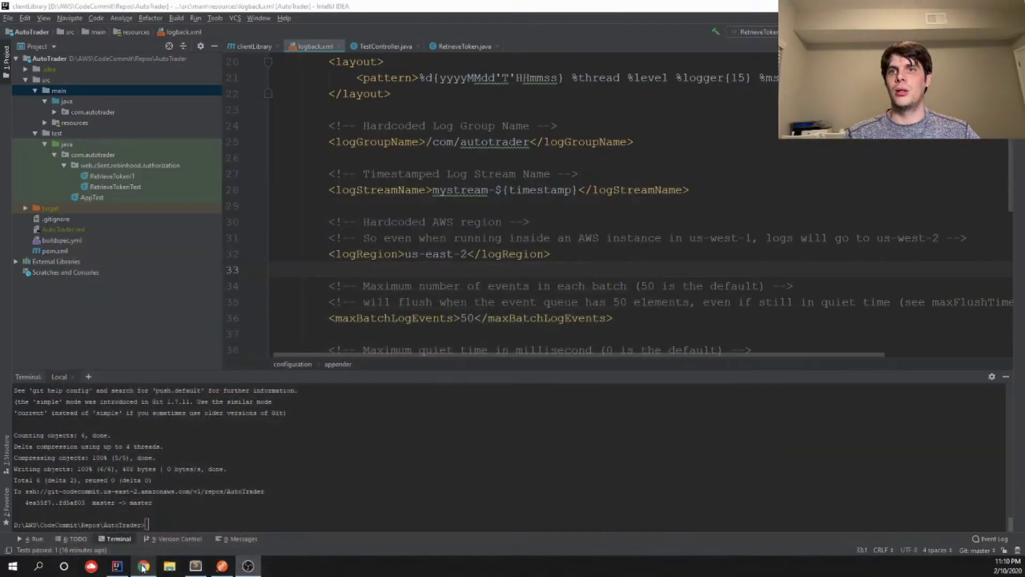
click(143, 566)
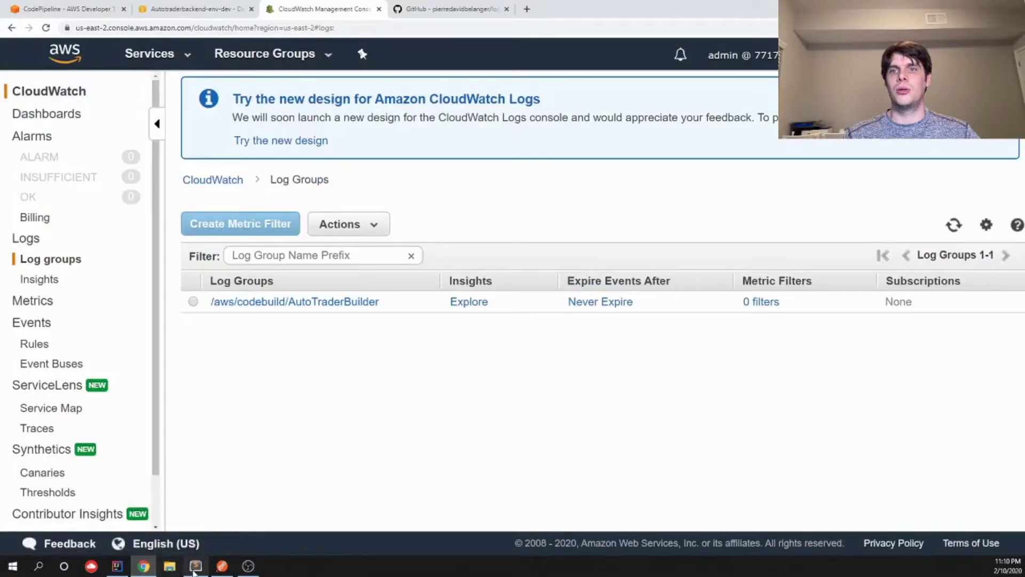
Switch to Postman and send the testServices GET request three more times to generate log activity
click(221, 566)
key(ctrl+Return)
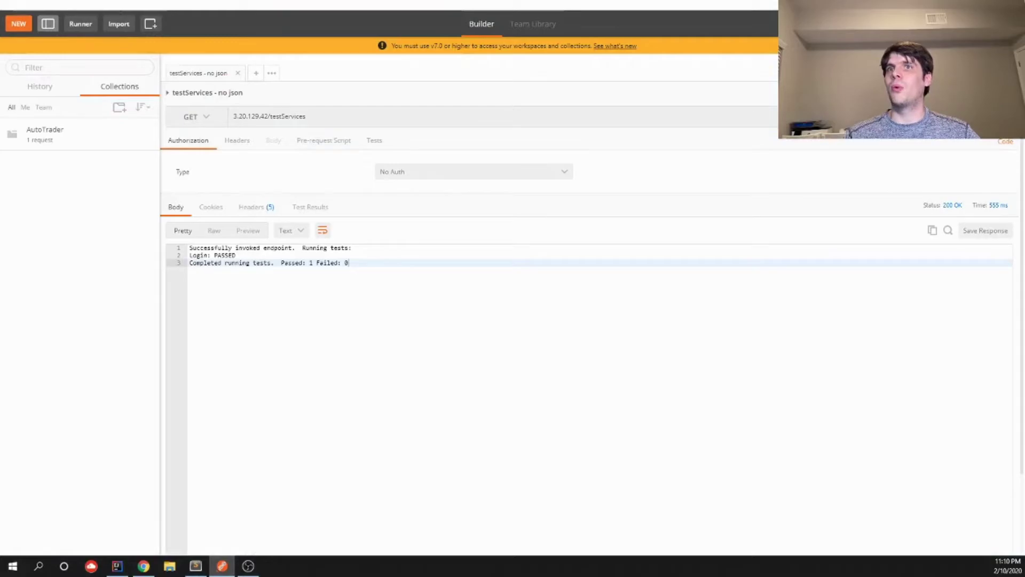
key(ctrl+Return)
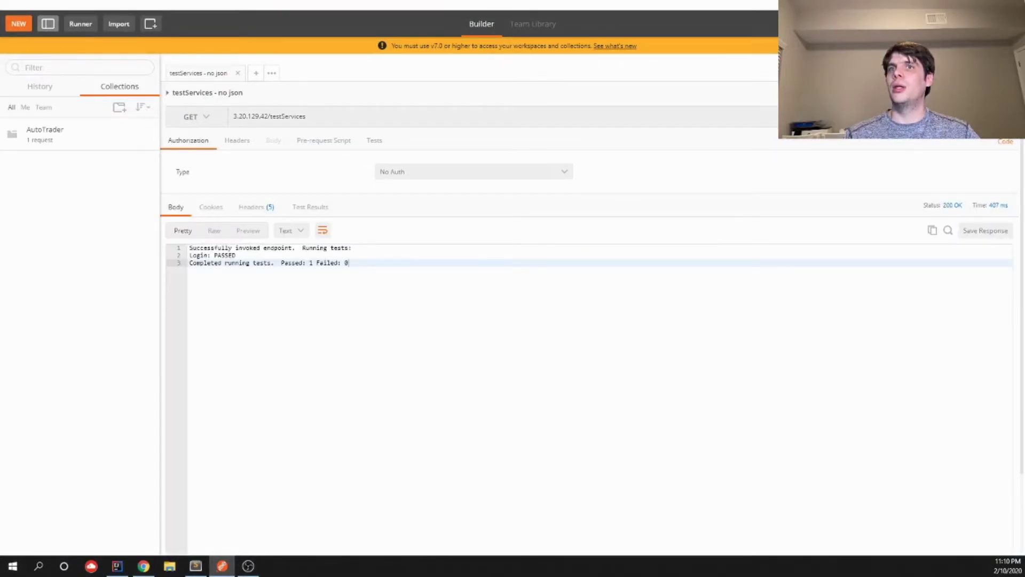
key(ctrl+Return)
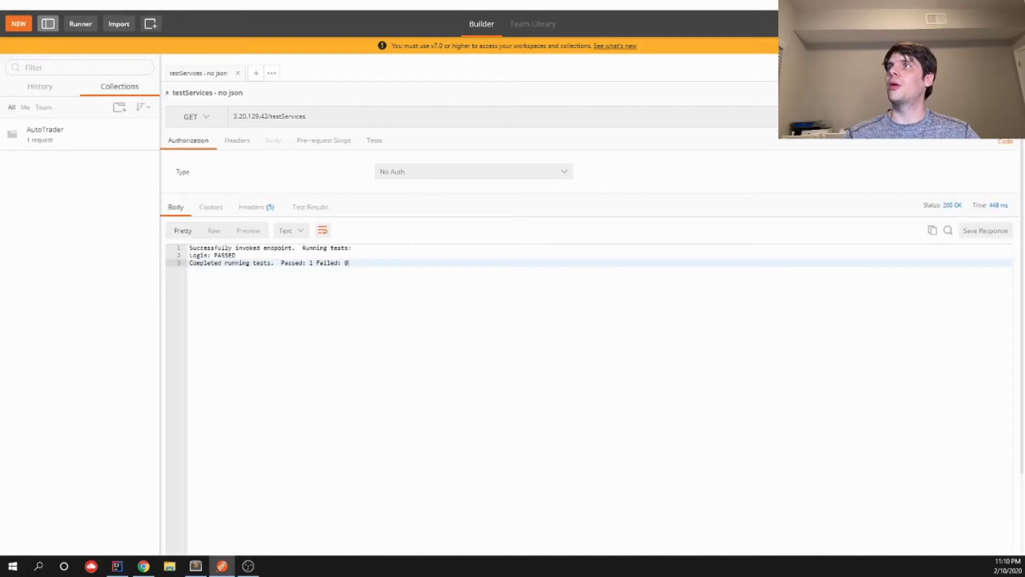
Switch back to Chrome, search the AWS services for "cloud" and open the CloudWatch overview
key(alt+Tab)
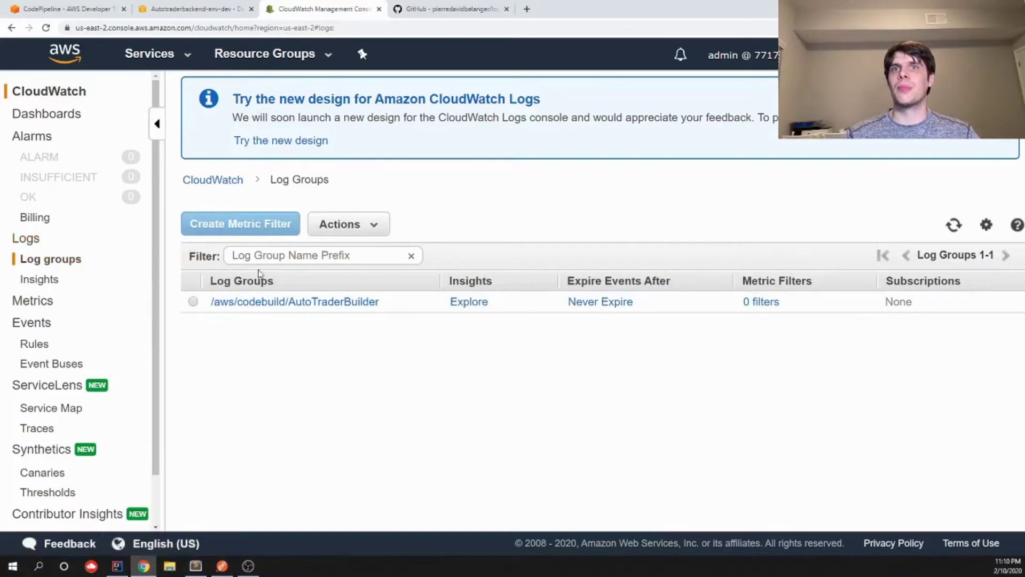
click(149, 54)
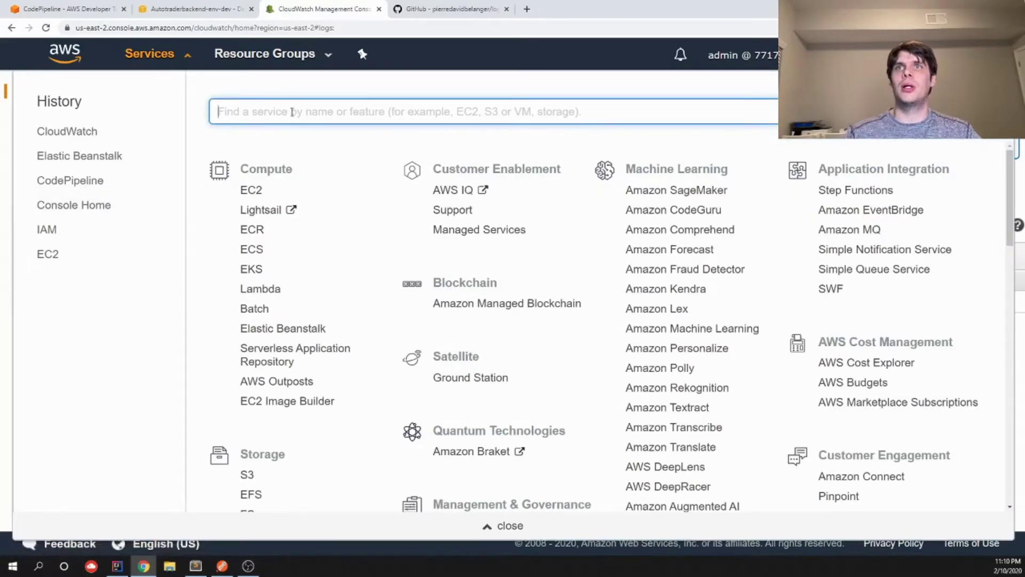
text(cloud)
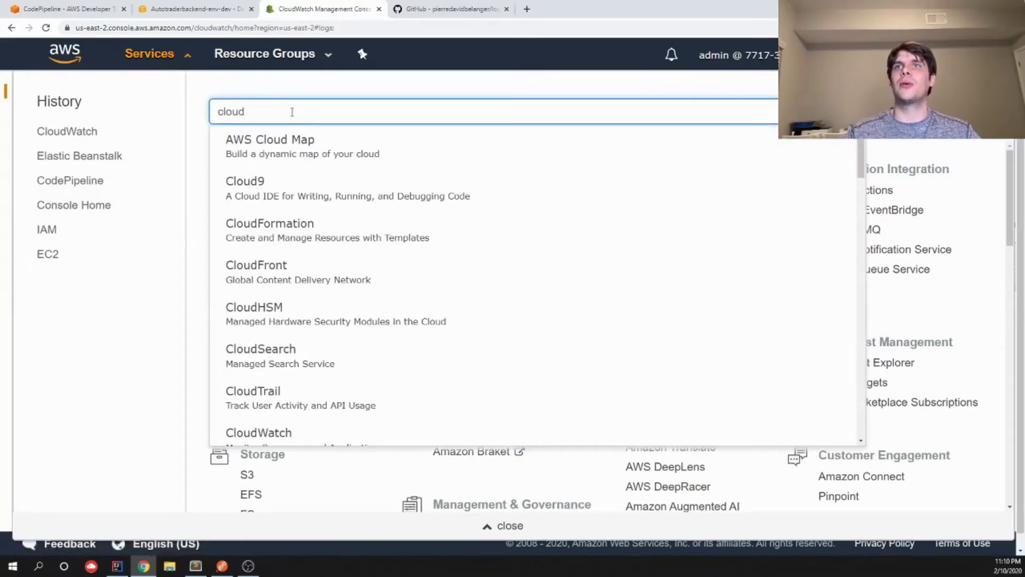
scroll(288, 368, down, 1)
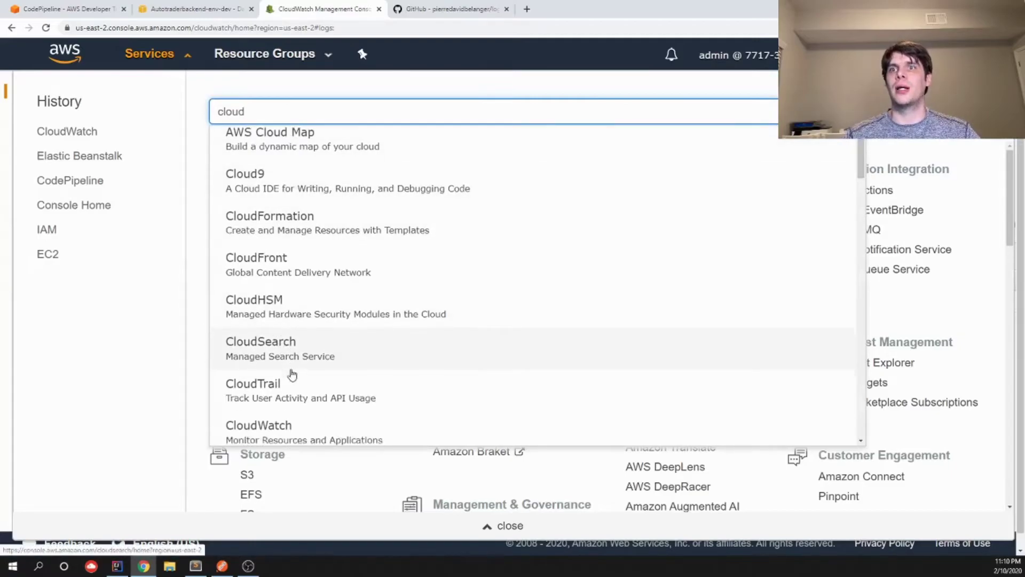
click(287, 383)
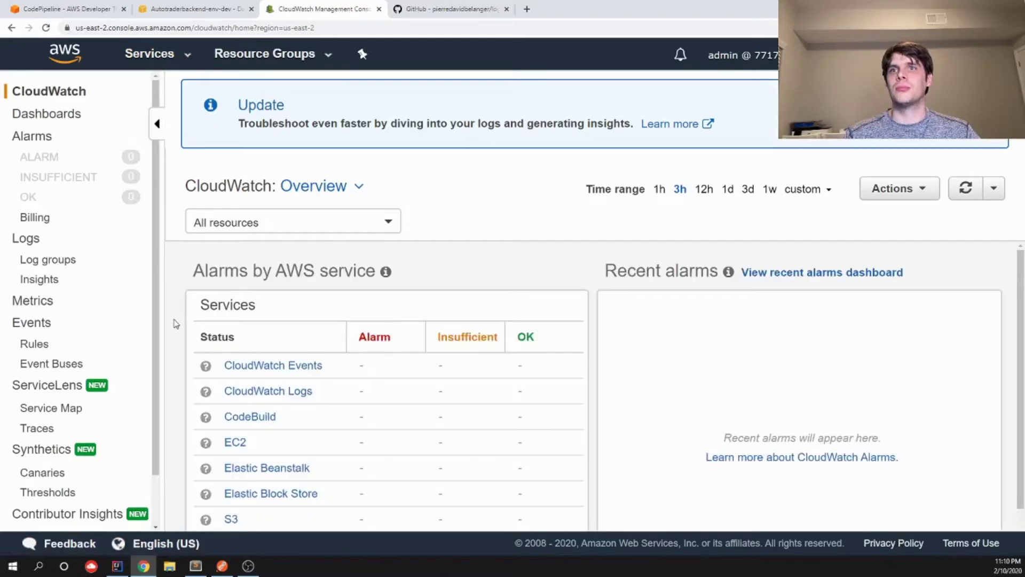
Open the CloudWatch Logs service dashboard and inspect the incoming log event metrics of the /com/autotrader log group
scroll(176, 325, down, 2)
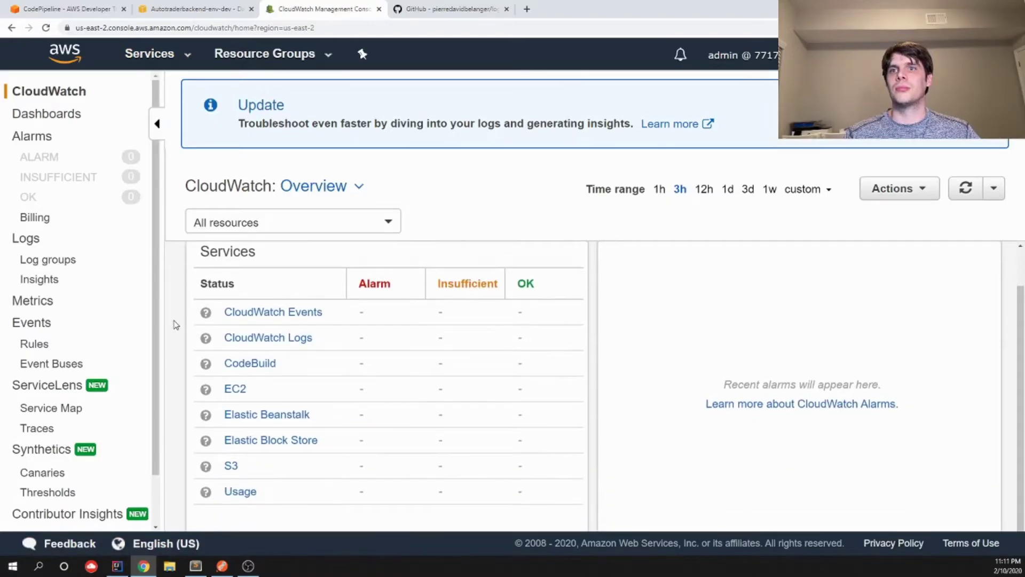
scroll(181, 323, up, 1)
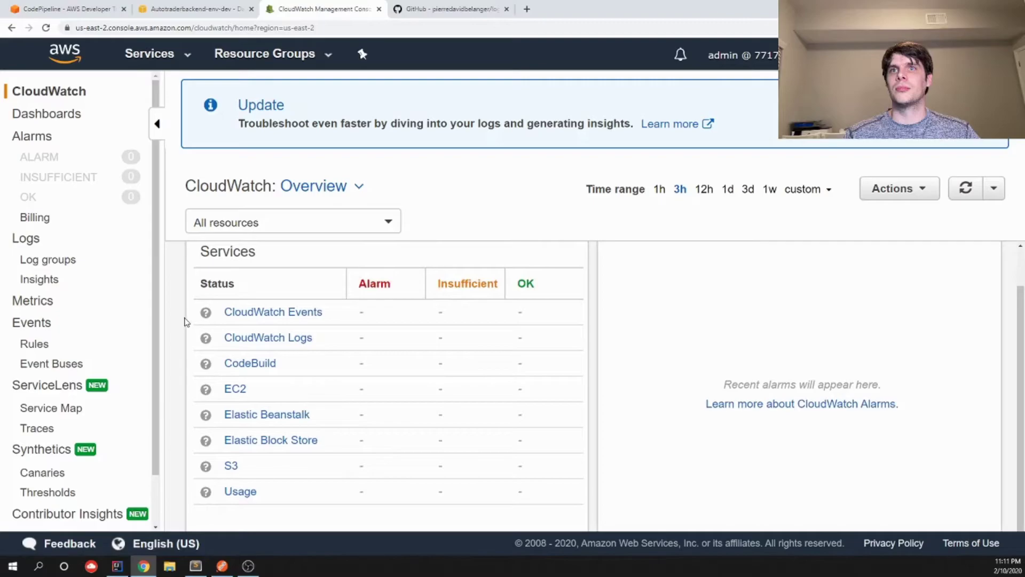
click(279, 338)
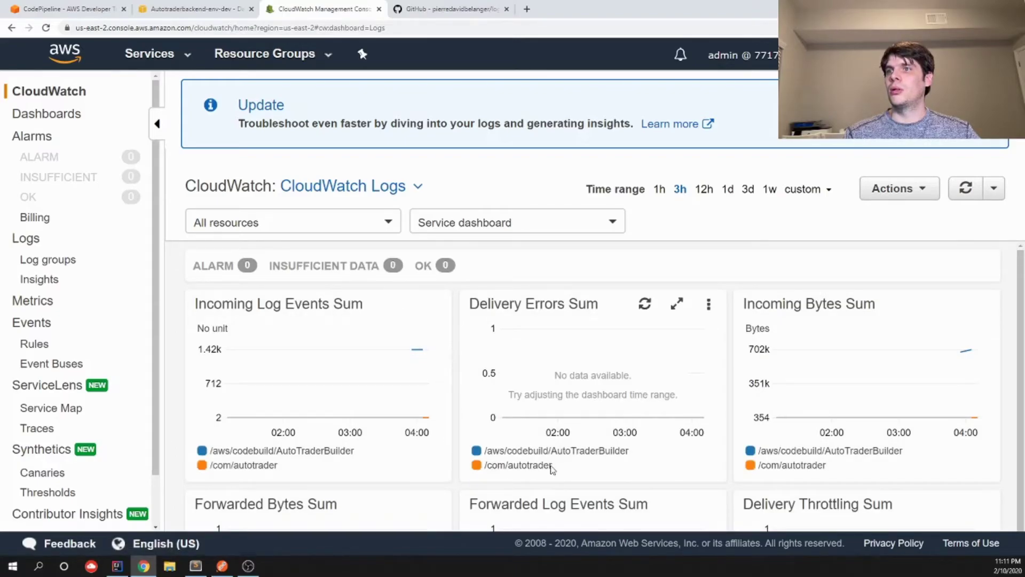
drag(552, 395, 507, 396)
click(487, 471)
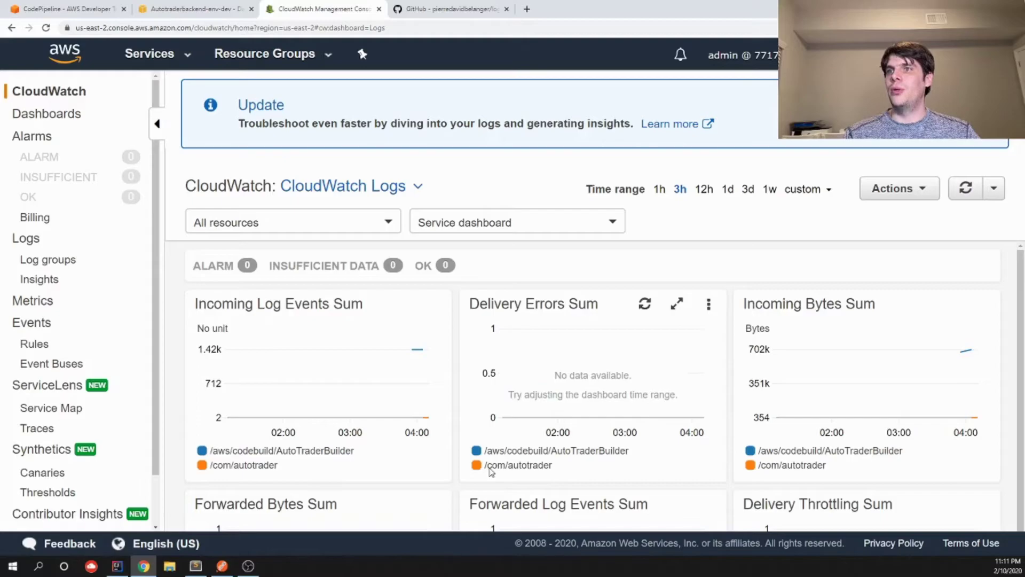
mouse_move(227, 472)
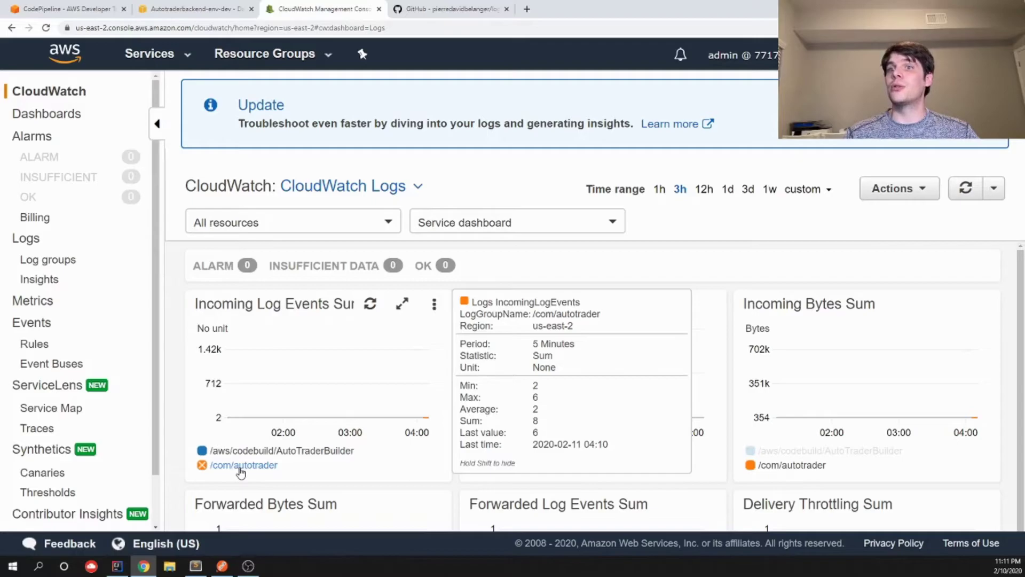
scroll(242, 470, down, 2)
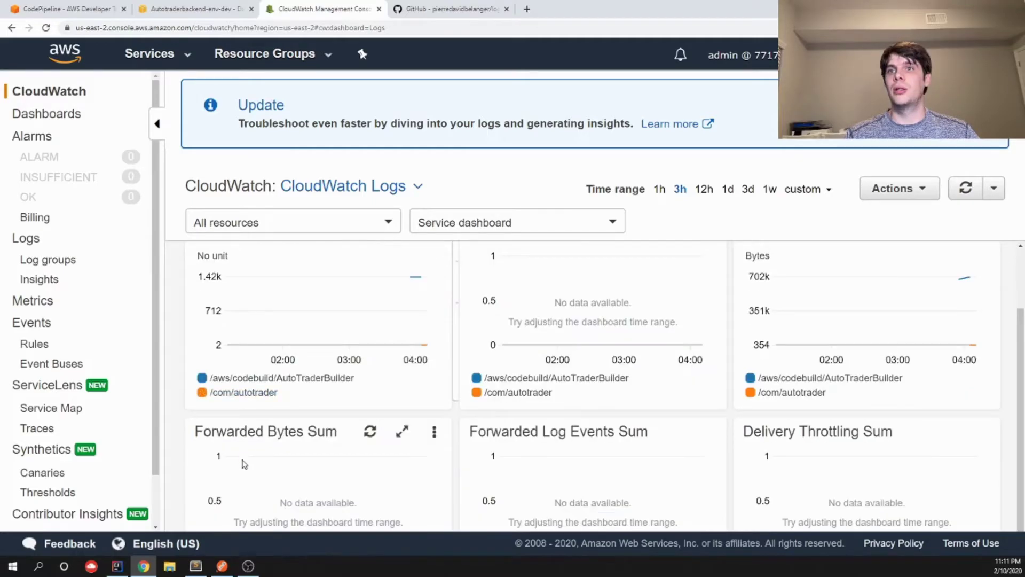
click(44, 260)
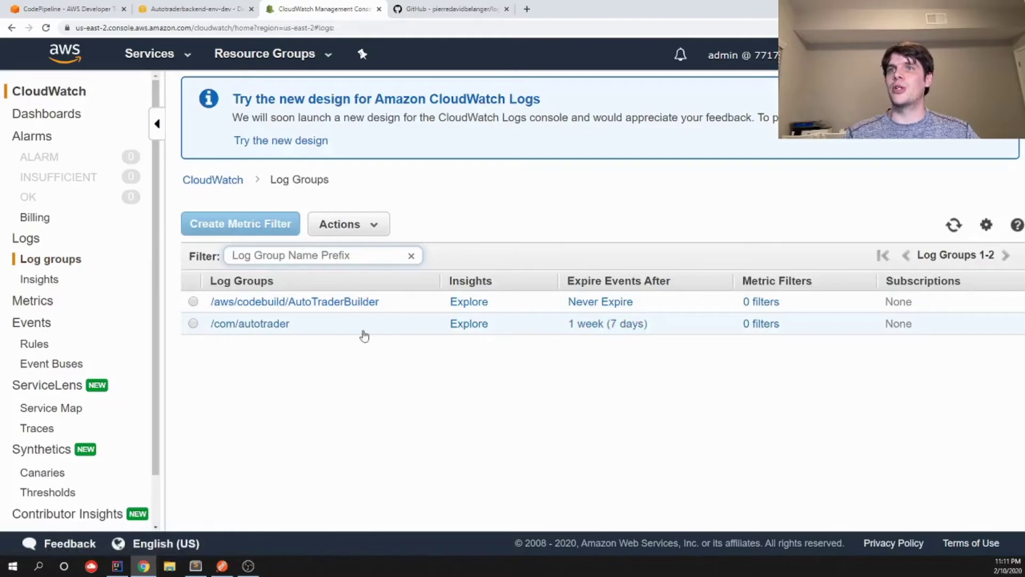
click(248, 324)
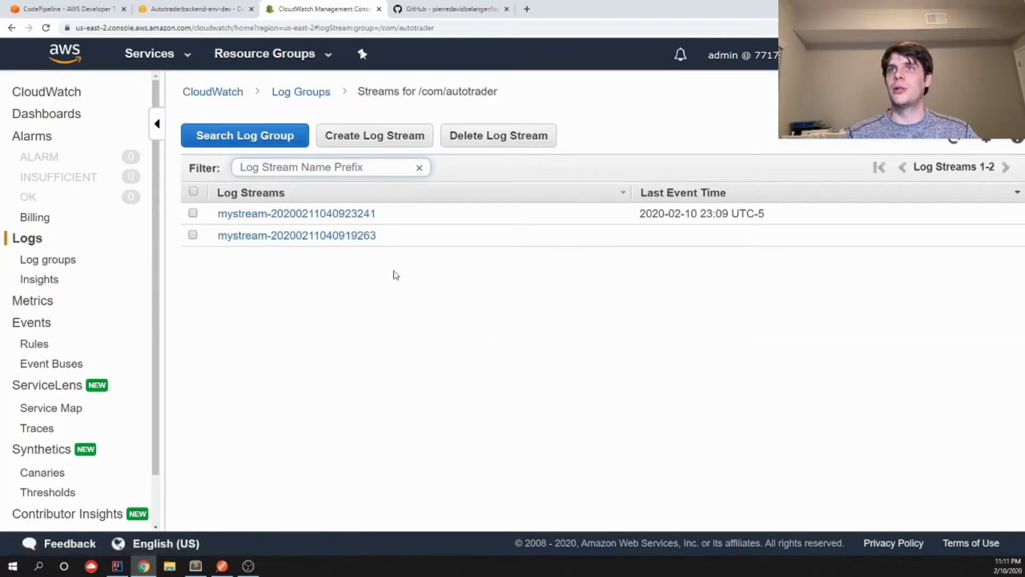
click(298, 219)
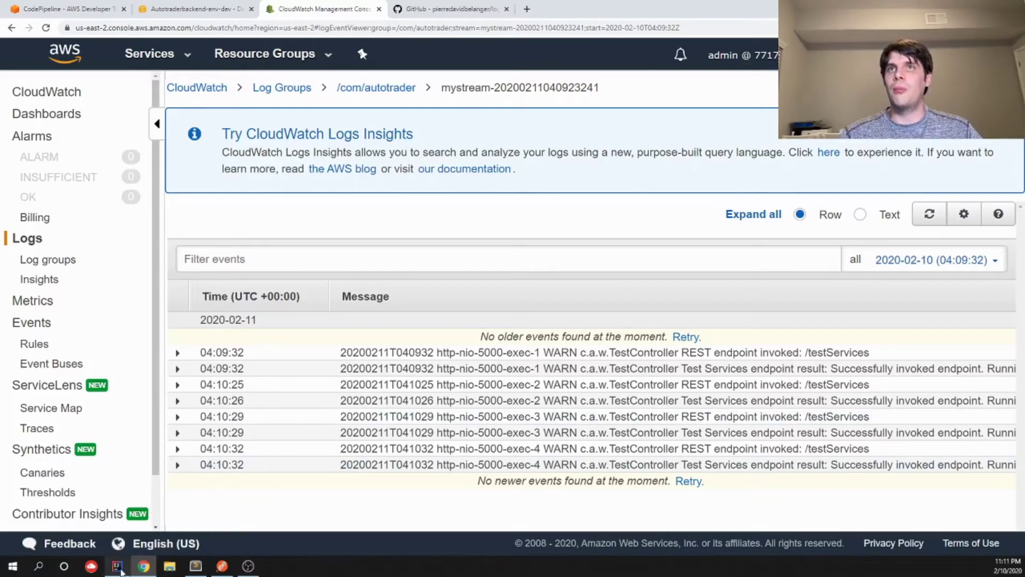
Switch to IntelliJ IDEA to check the logRegion value in logback.xml, and return to the CloudWatch log events in Chrome
mouse_move(122, 570)
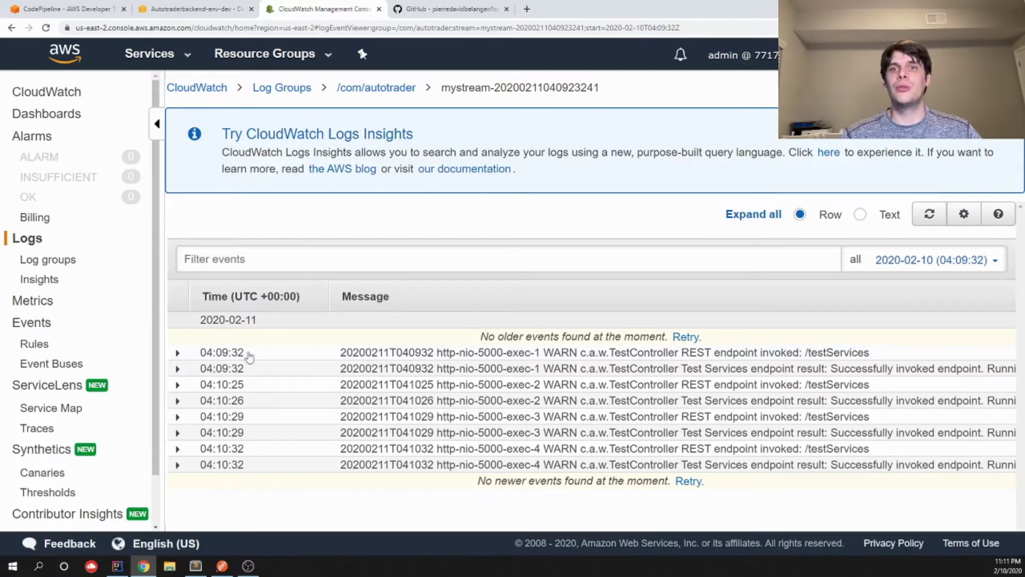
click(143, 570)
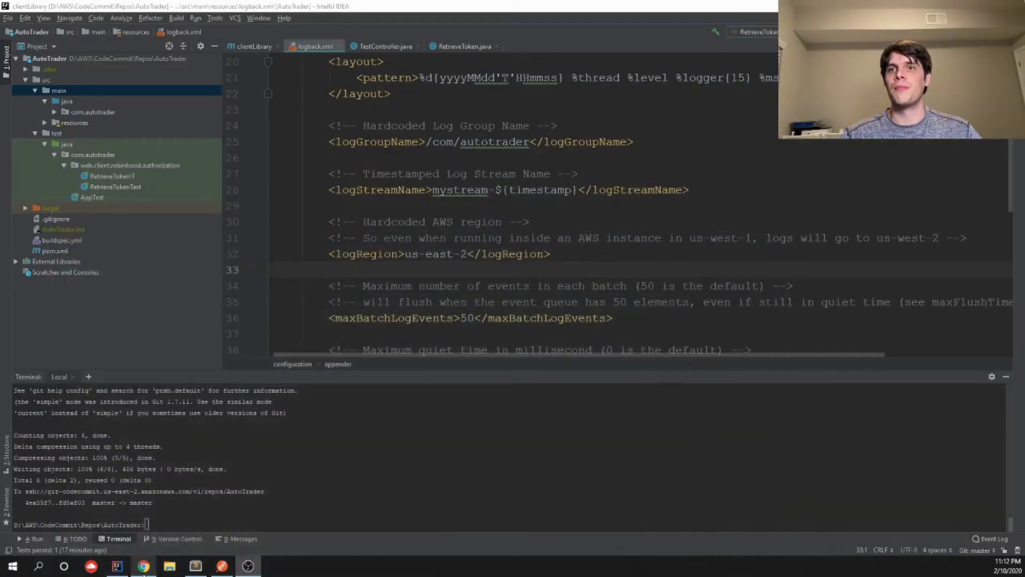
double_click(463, 254)
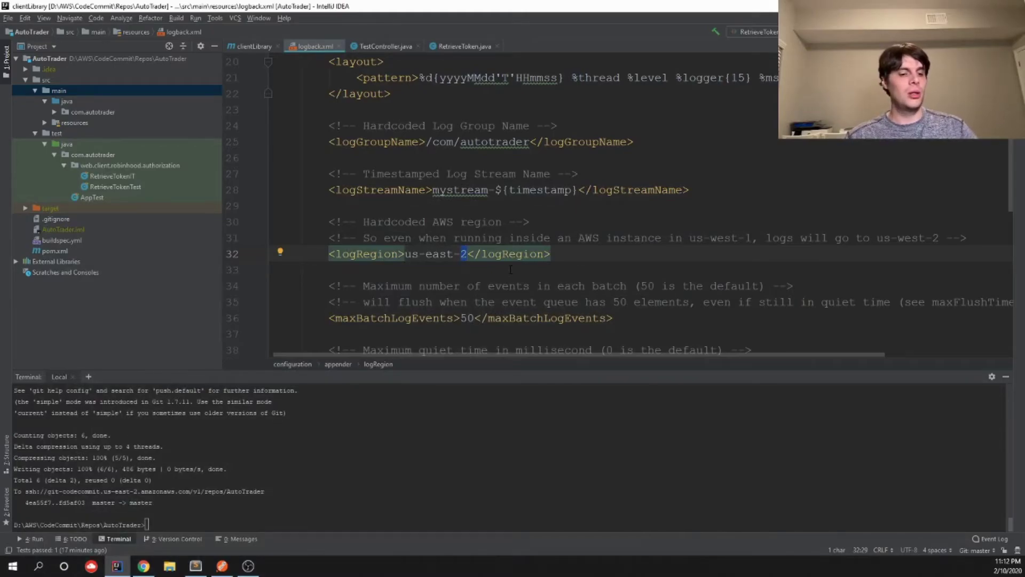
key(alt+Tab)
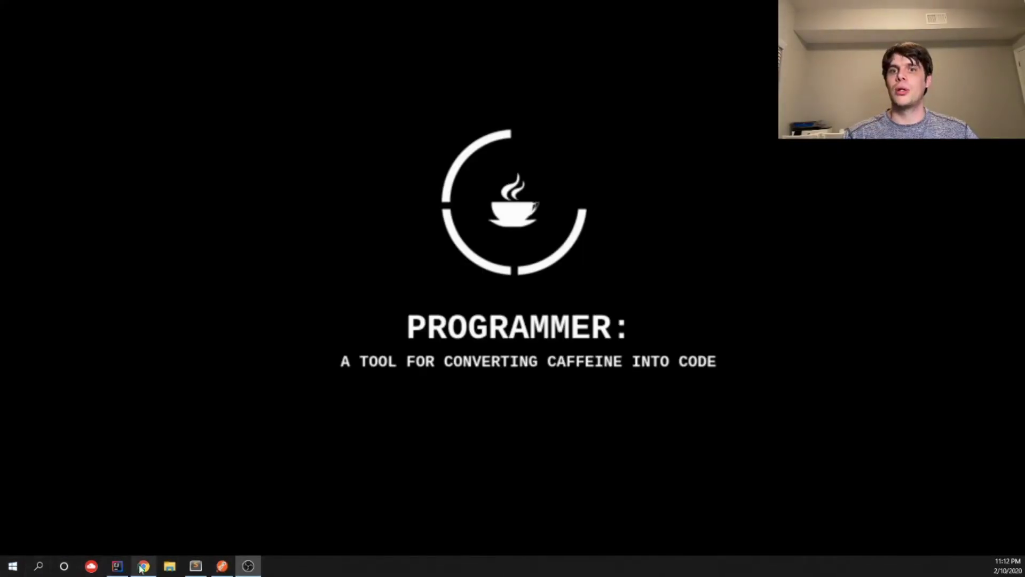
click(147, 561)
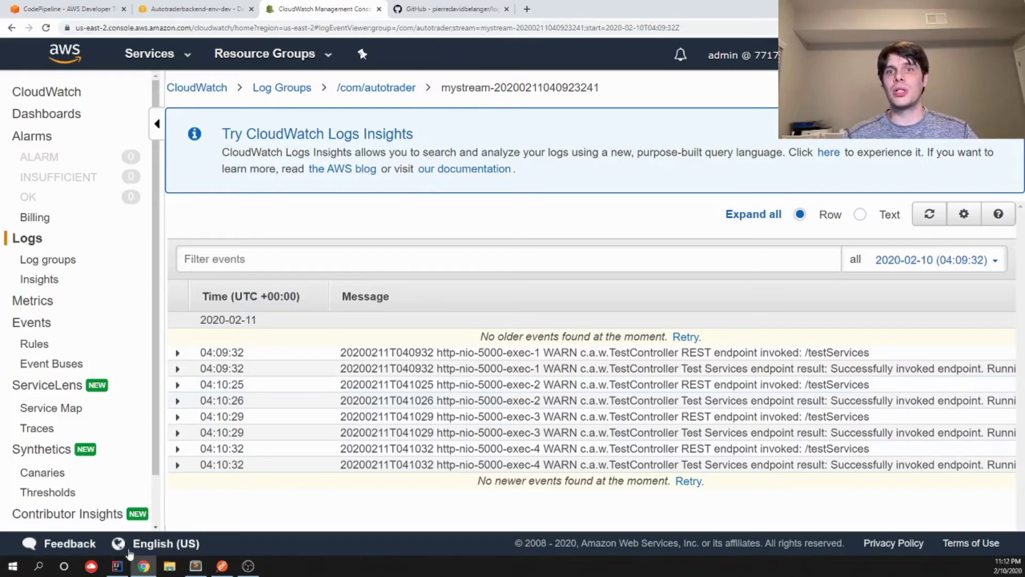
Switch to IntelliJ IDEA, expand the com.autotrader, web and client packages and open the TestController class
click(119, 567)
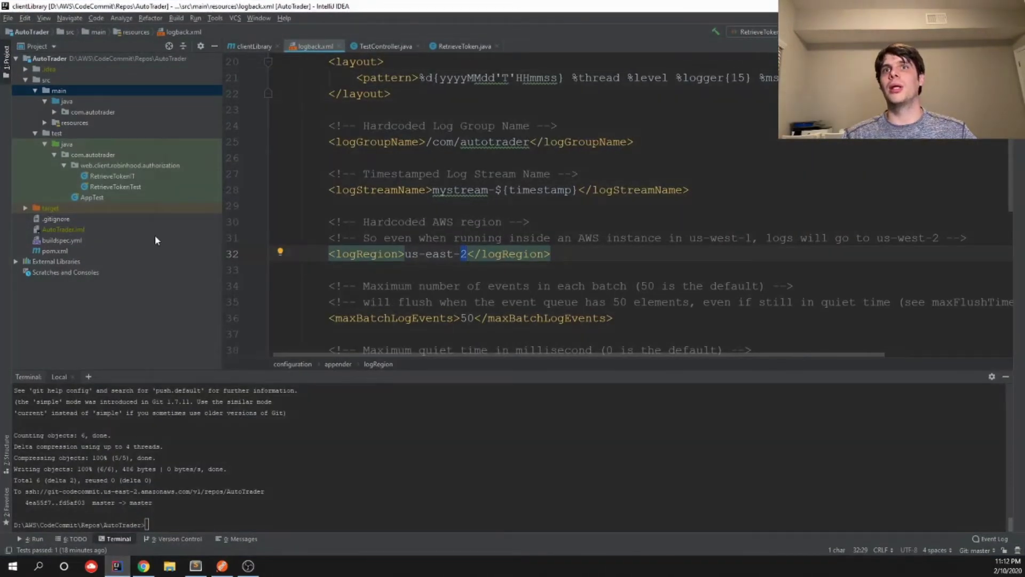
click(54, 113)
click(64, 123)
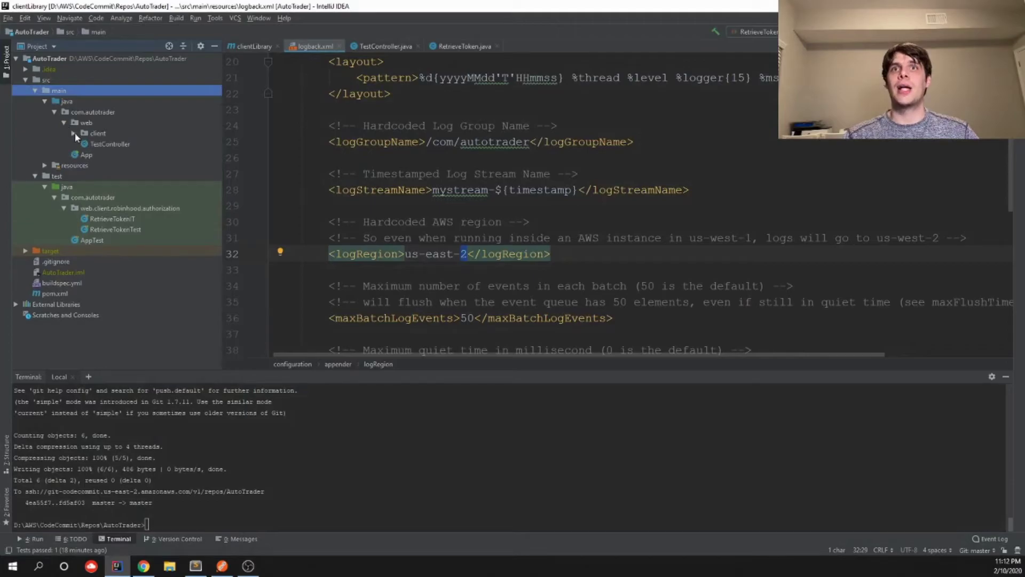
click(74, 133)
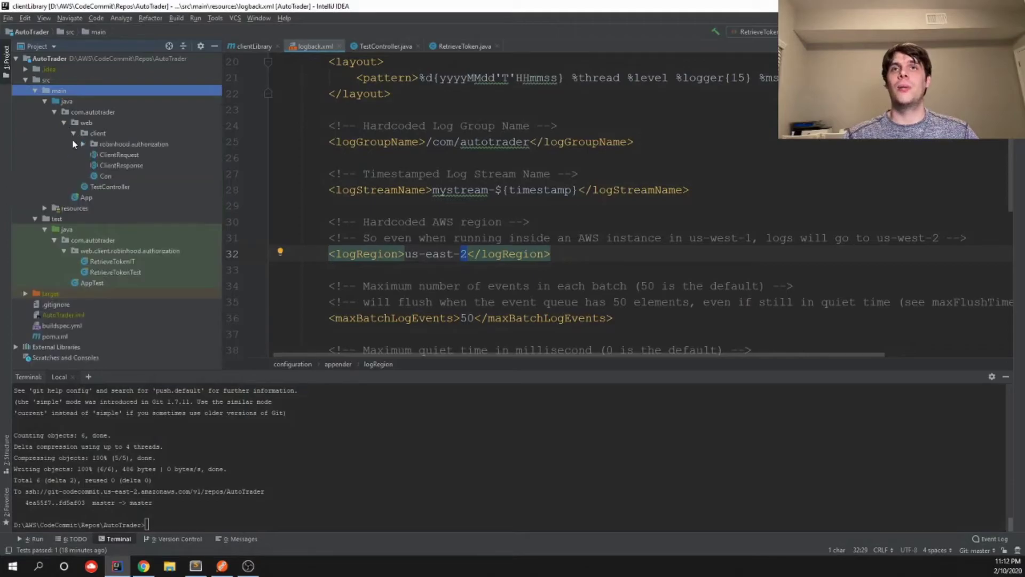
click(108, 176)
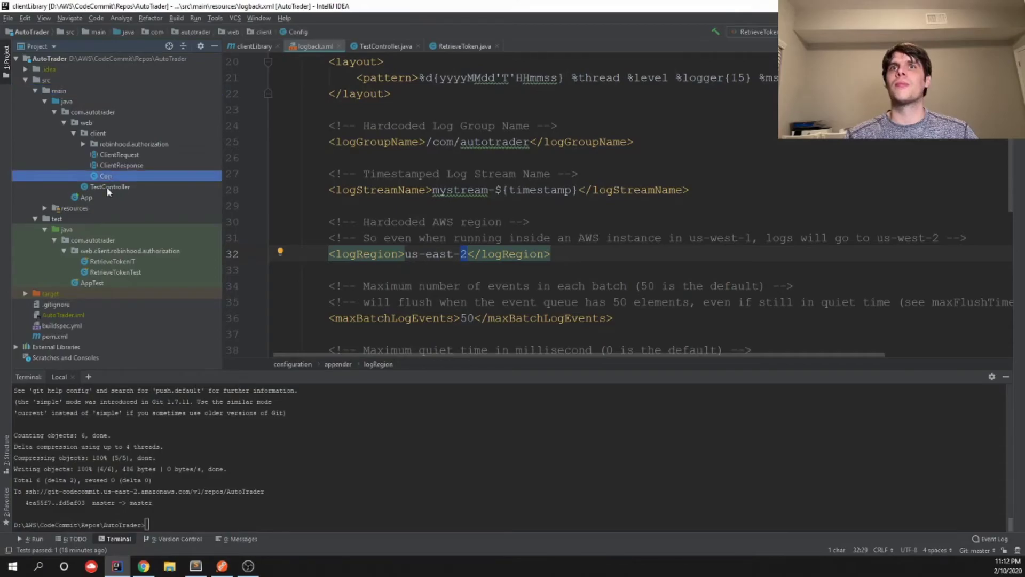
double_click(102, 185)
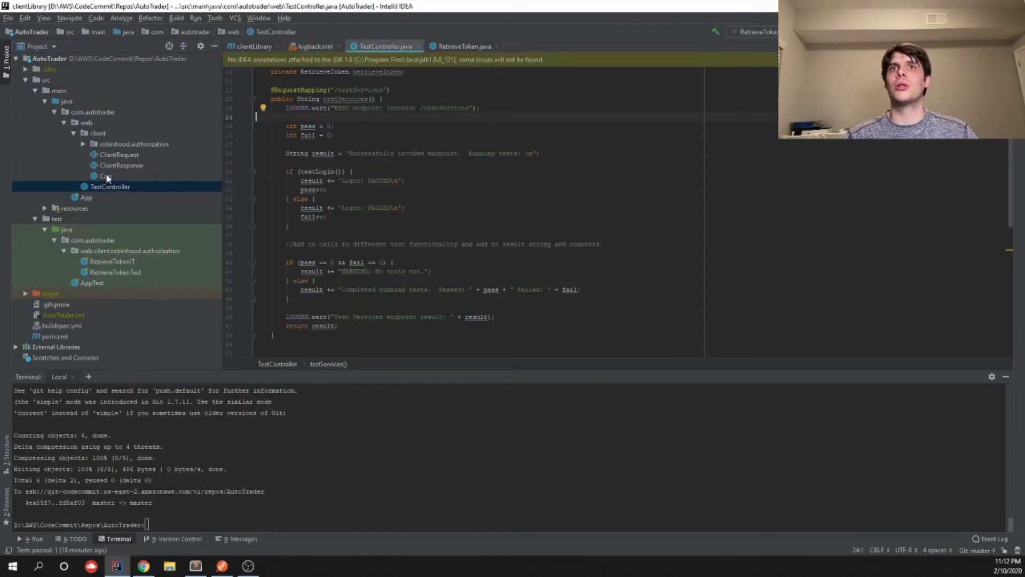
Open RetrieveToken from the robinhood.authorization package and review the logging and REST exchange code in its invoke method
click(84, 148)
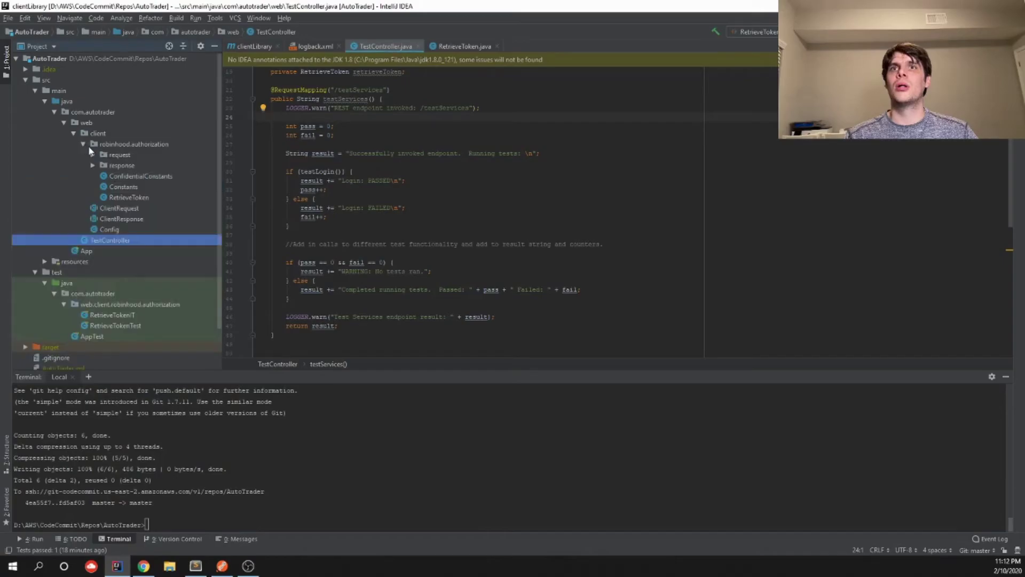
double_click(128, 197)
scroll(462, 214, down, 3)
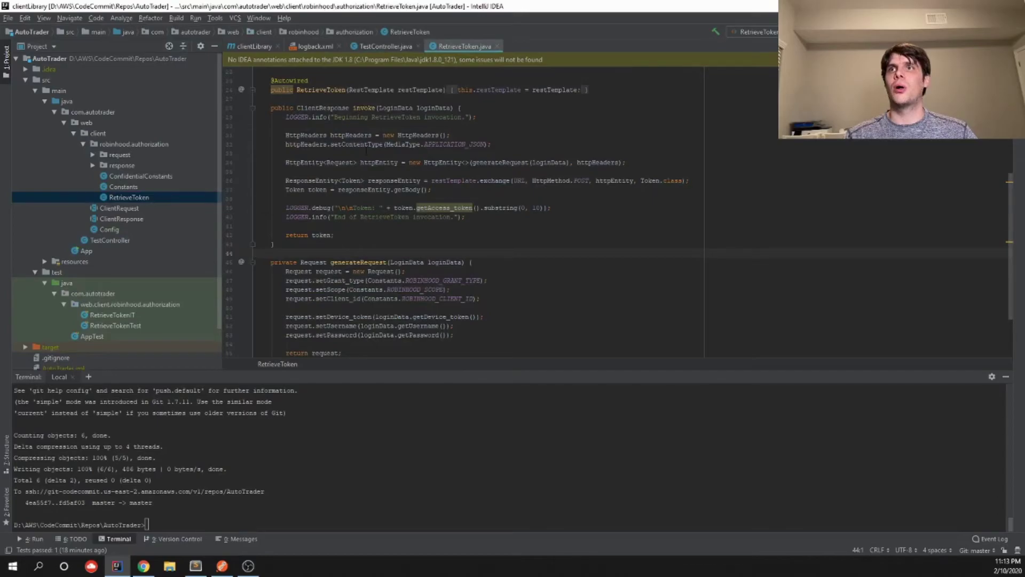
click(357, 225)
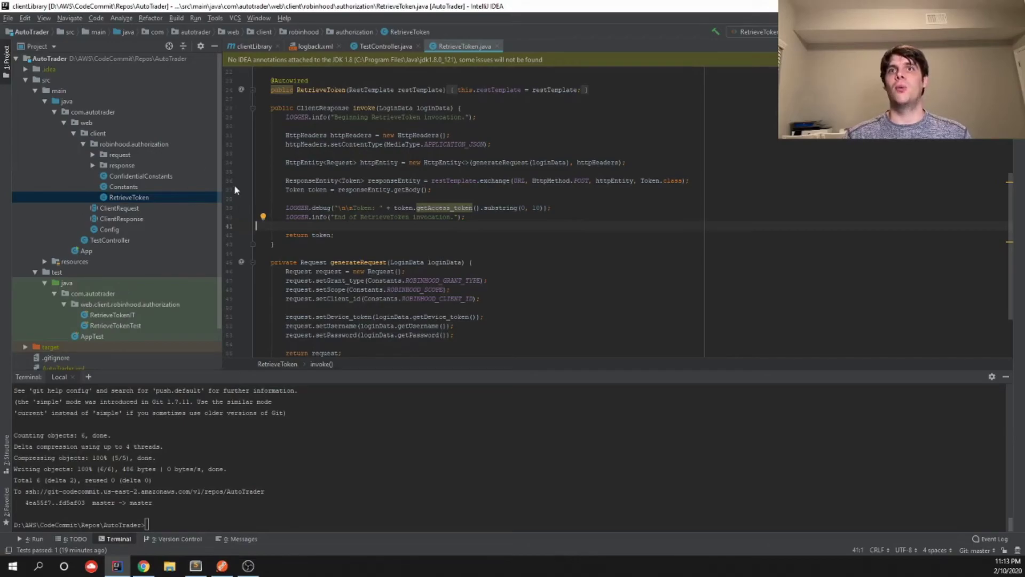
click(533, 246)
key(Down)
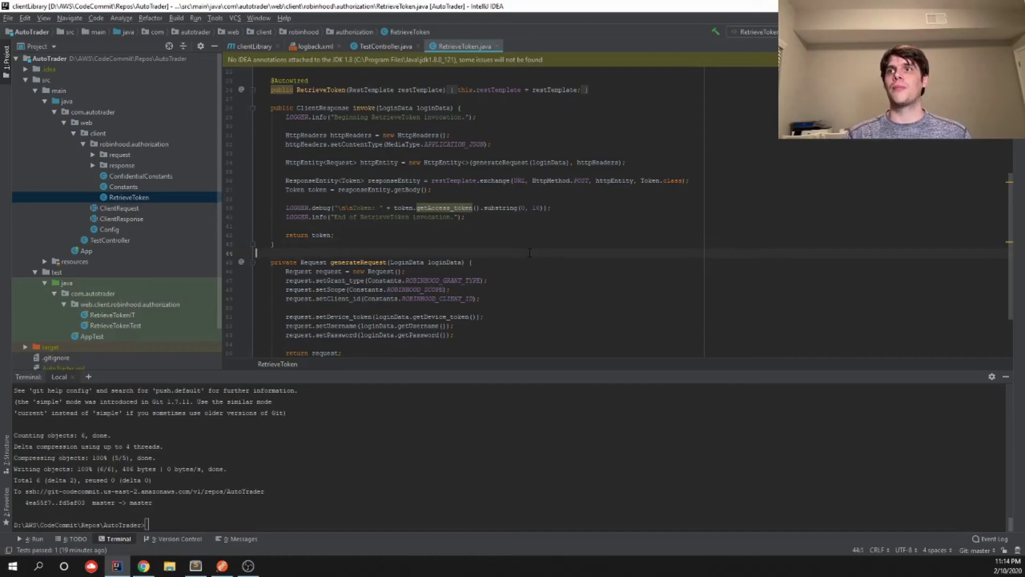
click(582, 180)
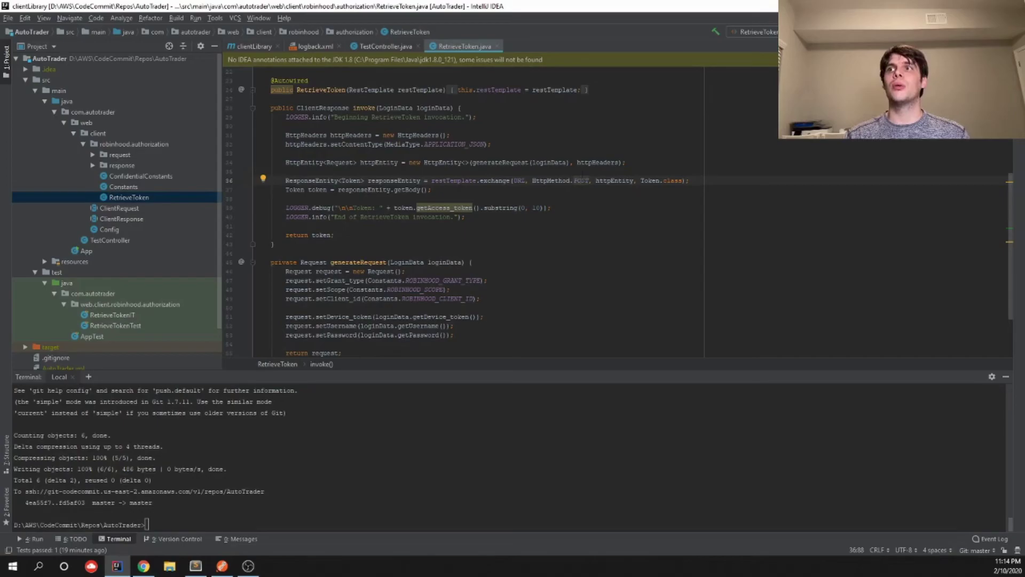
click(487, 251)
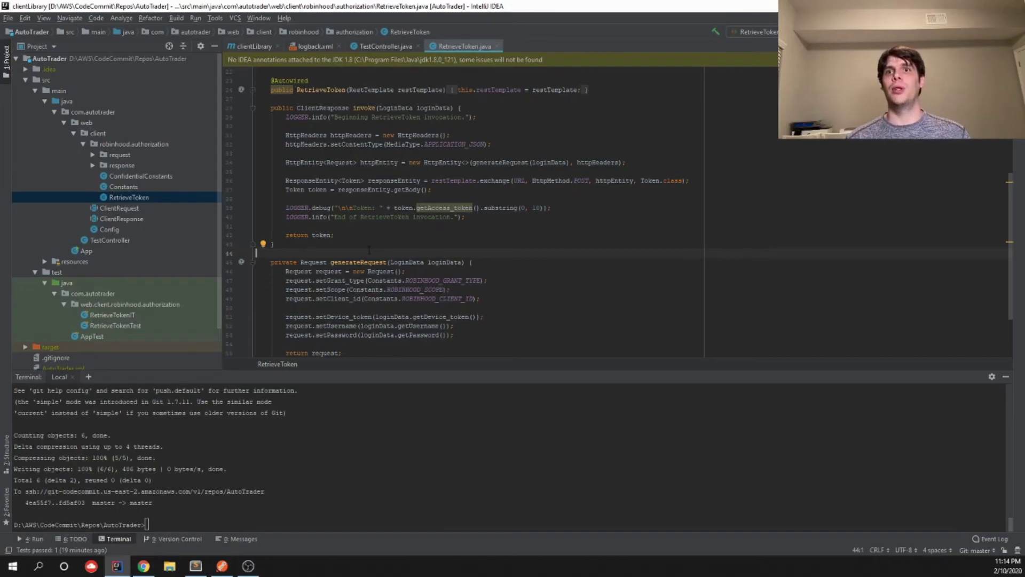
Reopen TestController and look through the request and response packages under robinhood.authorization, leaving both collapsed
double_click(101, 239)
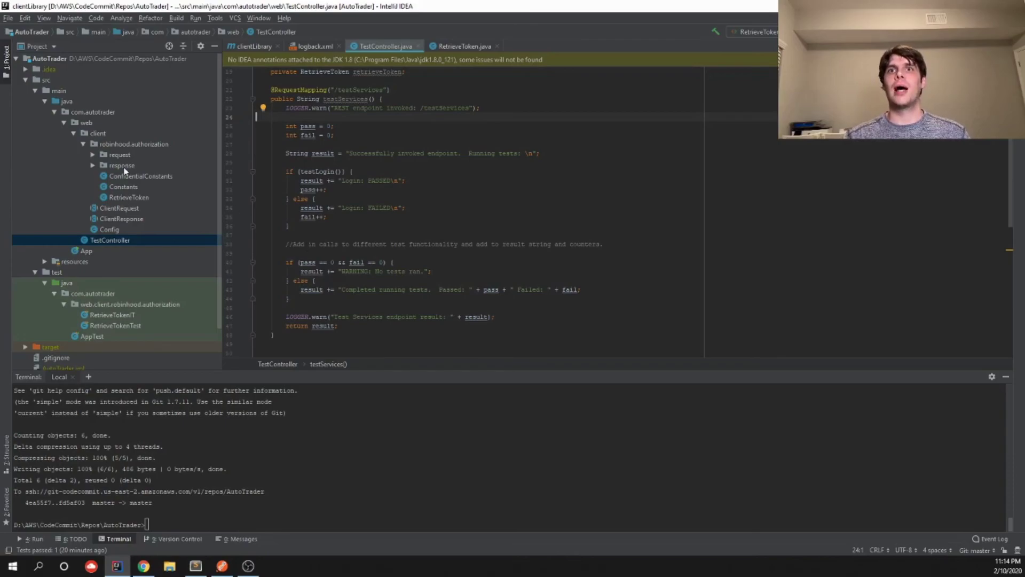
click(93, 165)
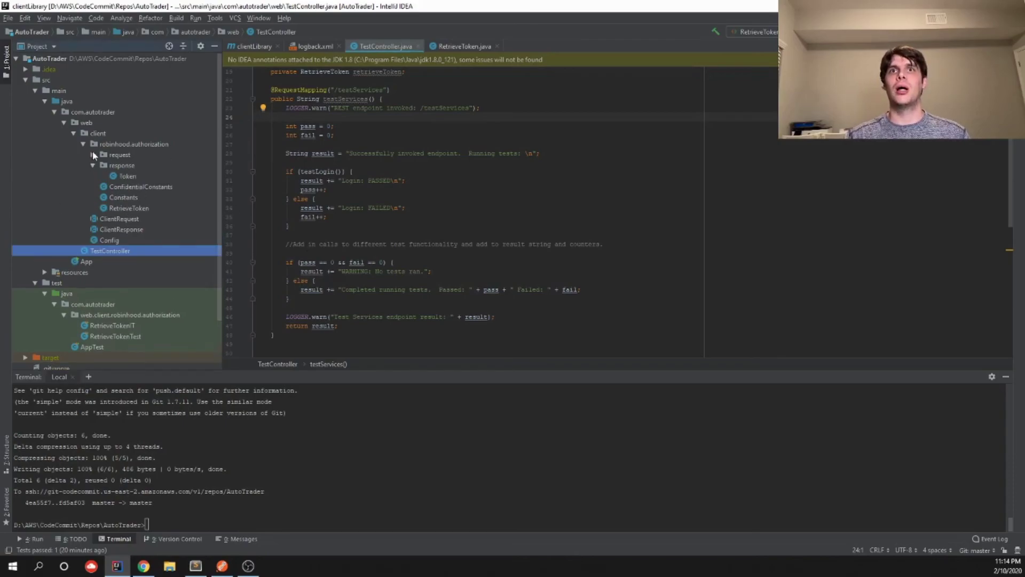
click(93, 154)
click(93, 187)
click(93, 154)
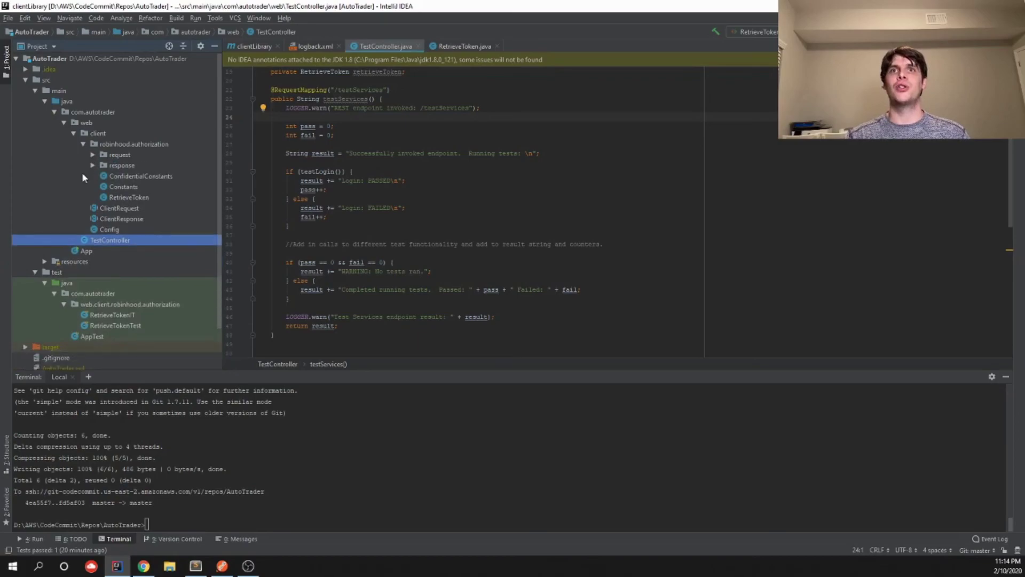